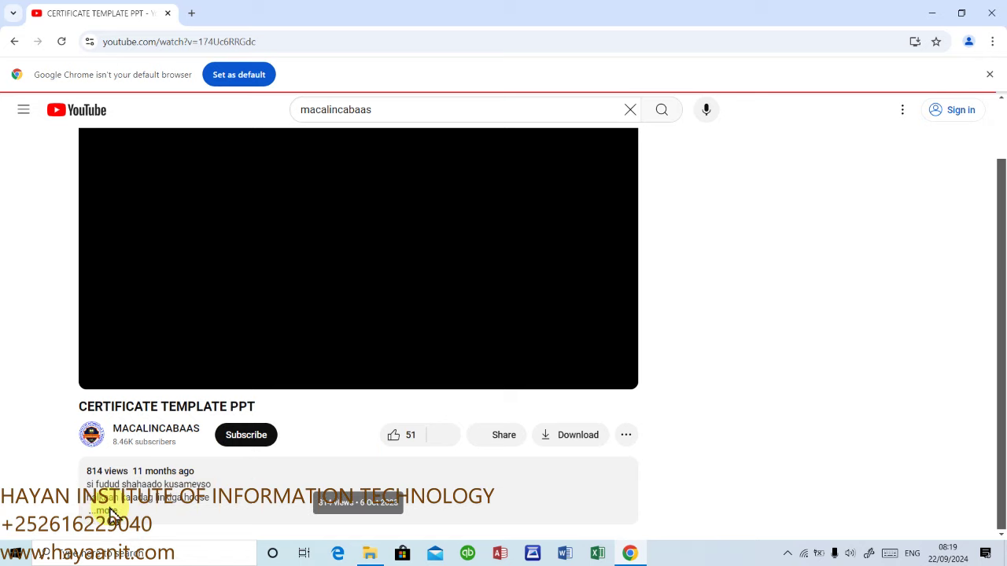
- Expand the video description and follow its drive.google.com link to the certificate templates file
click(110, 513)
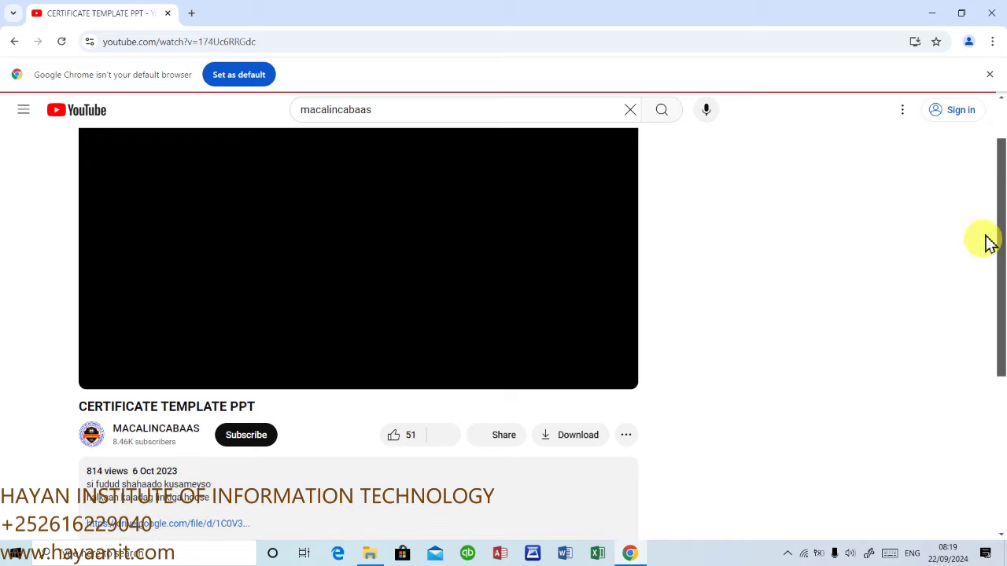
drag(1001, 209, 1000, 284)
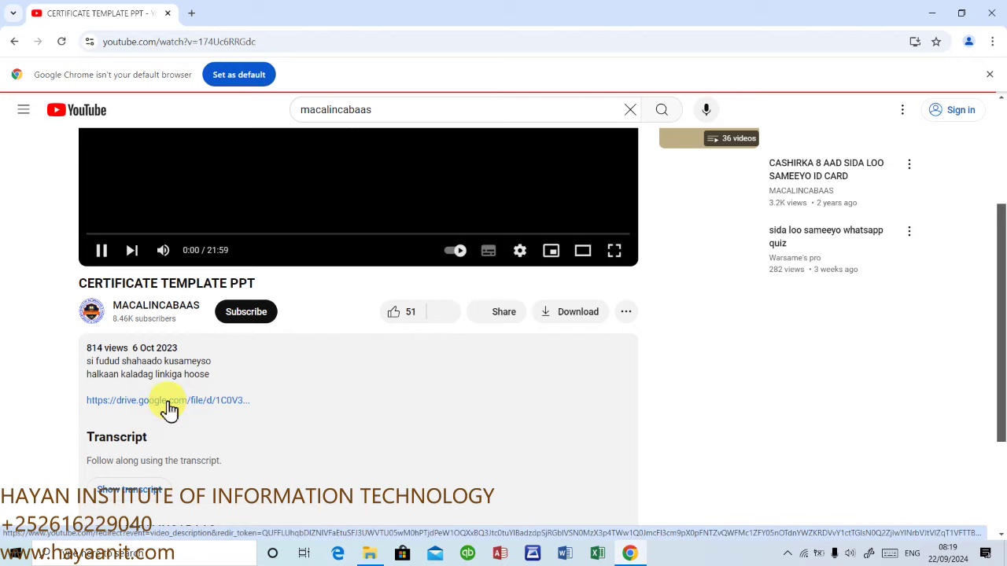
click(169, 408)
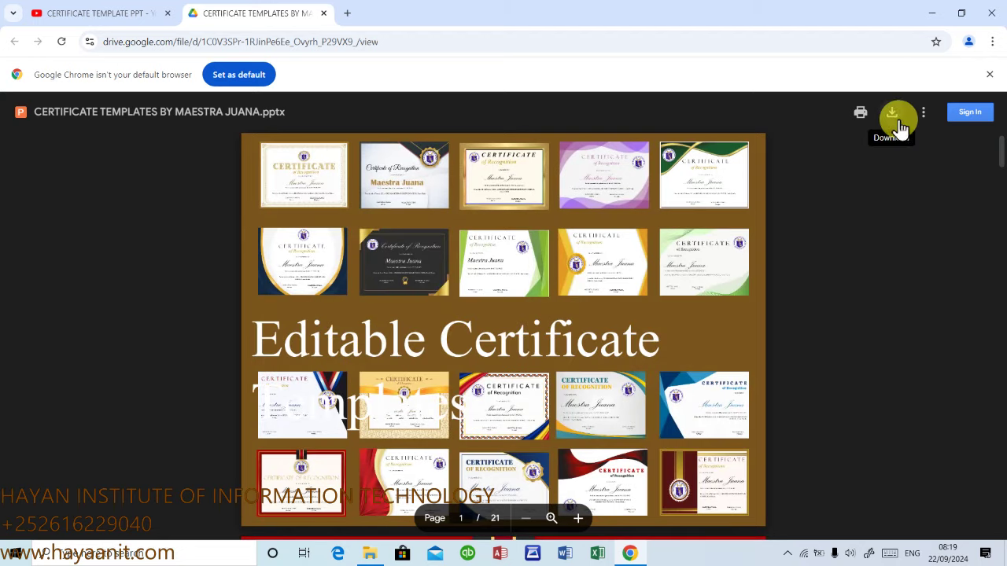
- Download the certificate templates pptx from the Google Drive preview
click(894, 115)
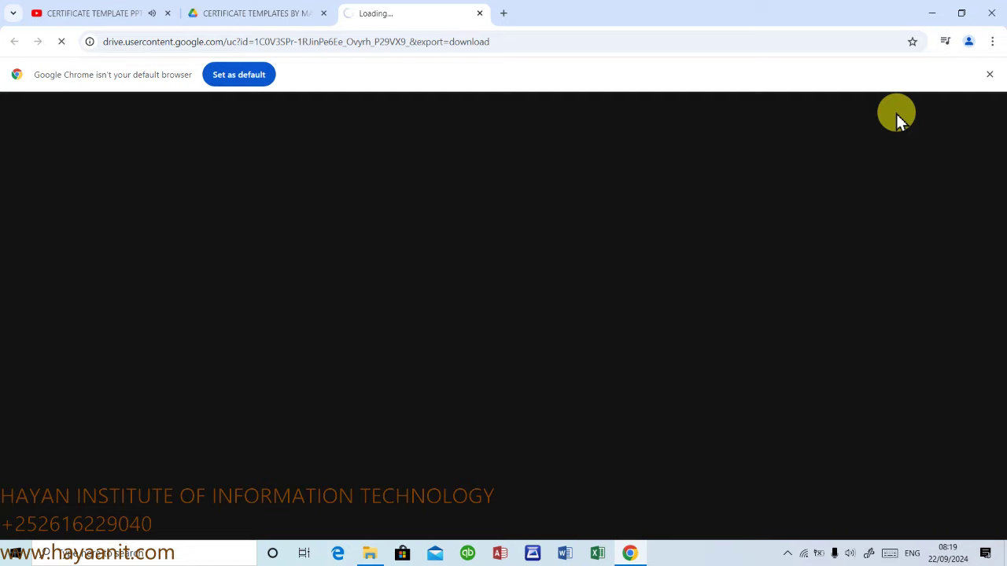
click(124, 15)
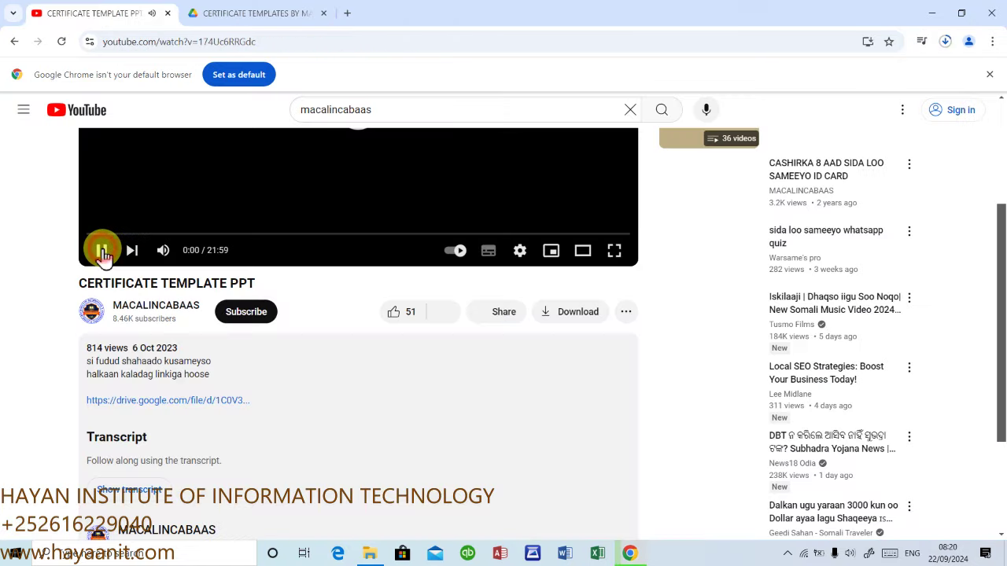
click(260, 22)
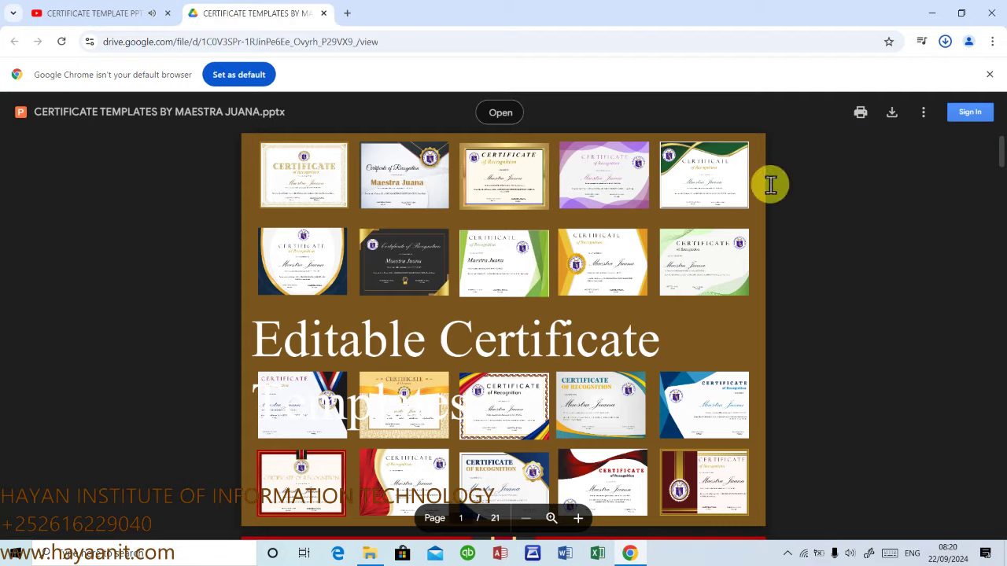
click(893, 114)
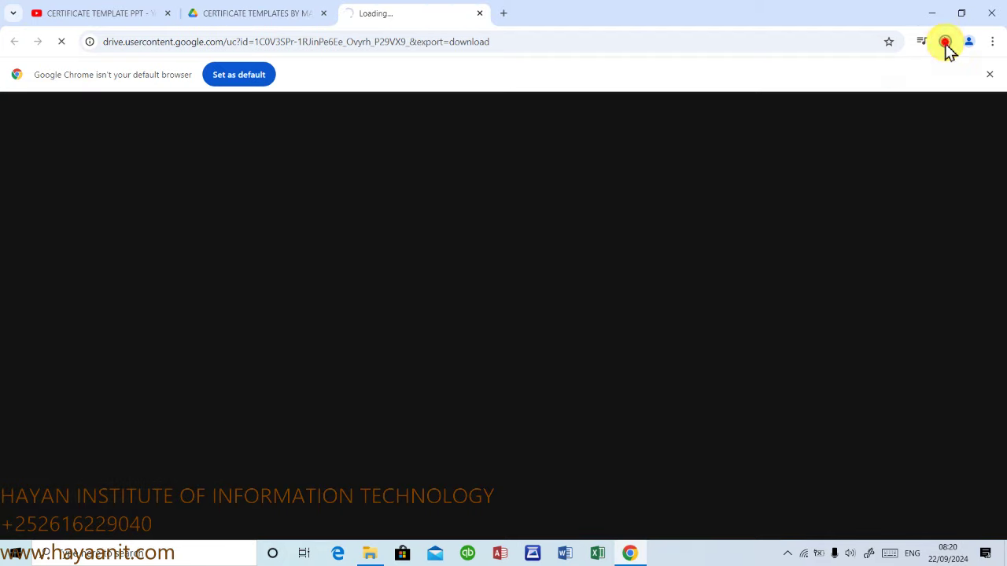
- Open the downloaded pptx from Chrome's download list and close the browser
click(947, 45)
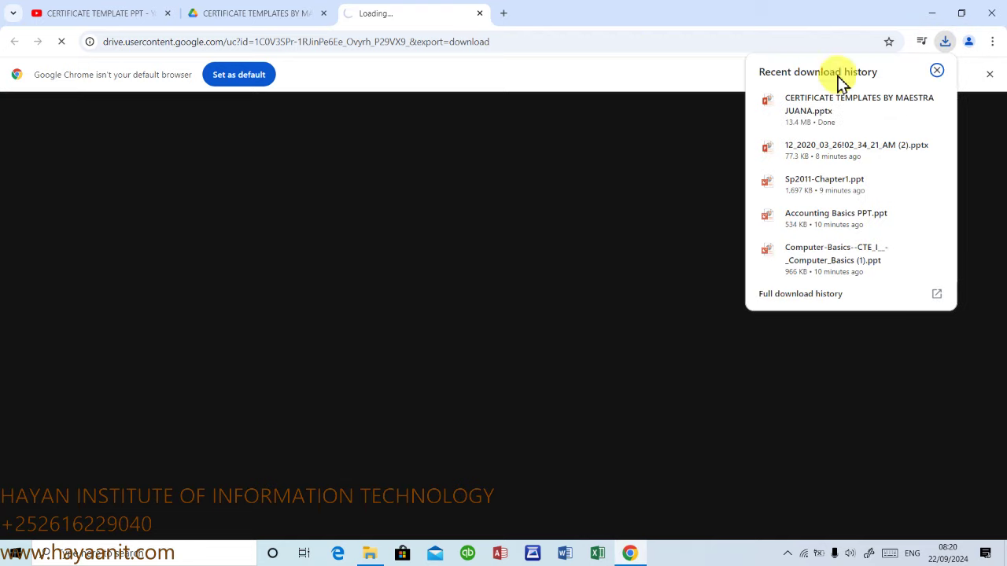
click(866, 105)
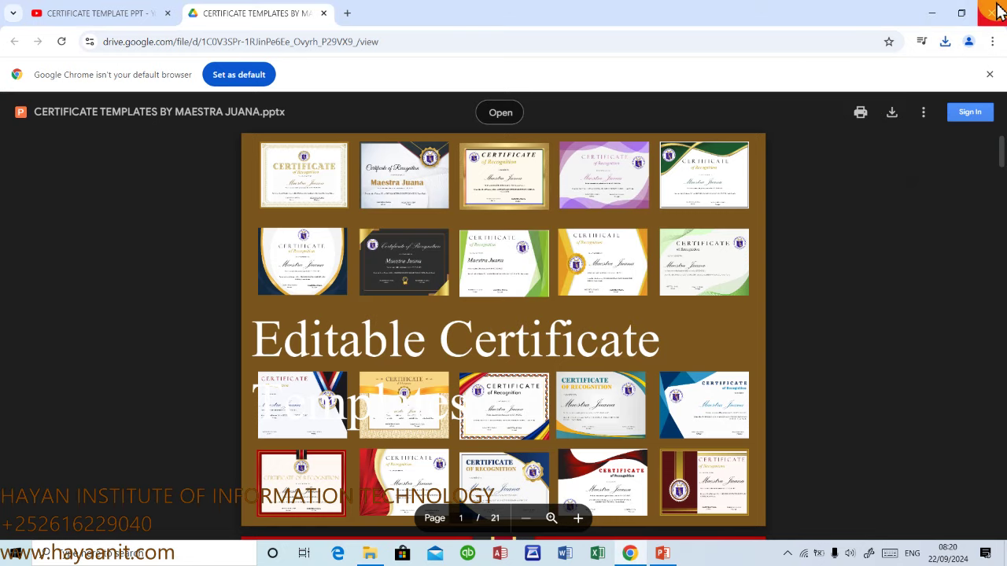
click(995, 11)
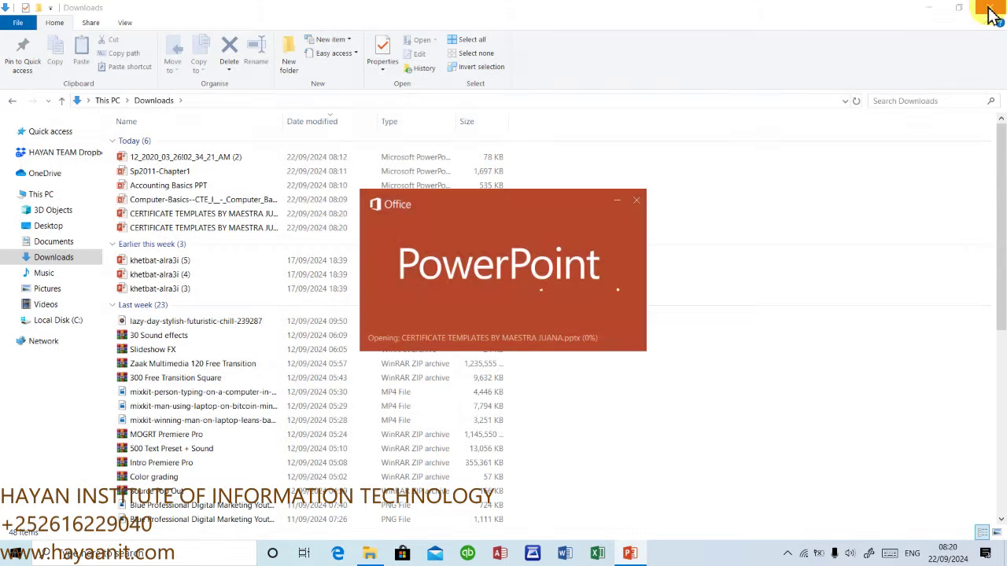
- Close the Downloads window and enable editing of the certificate templates presentation
click(993, 11)
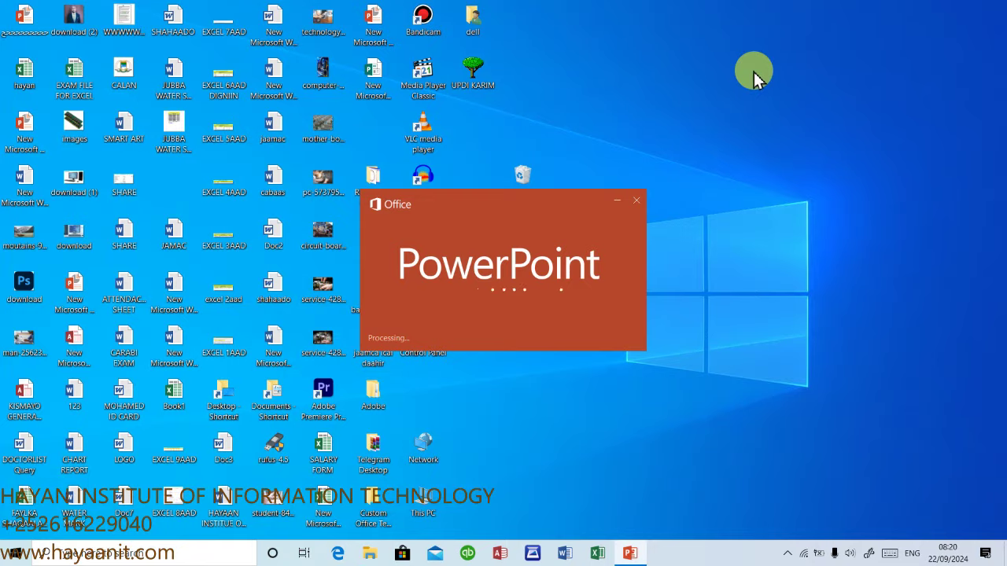
right_click(754, 72)
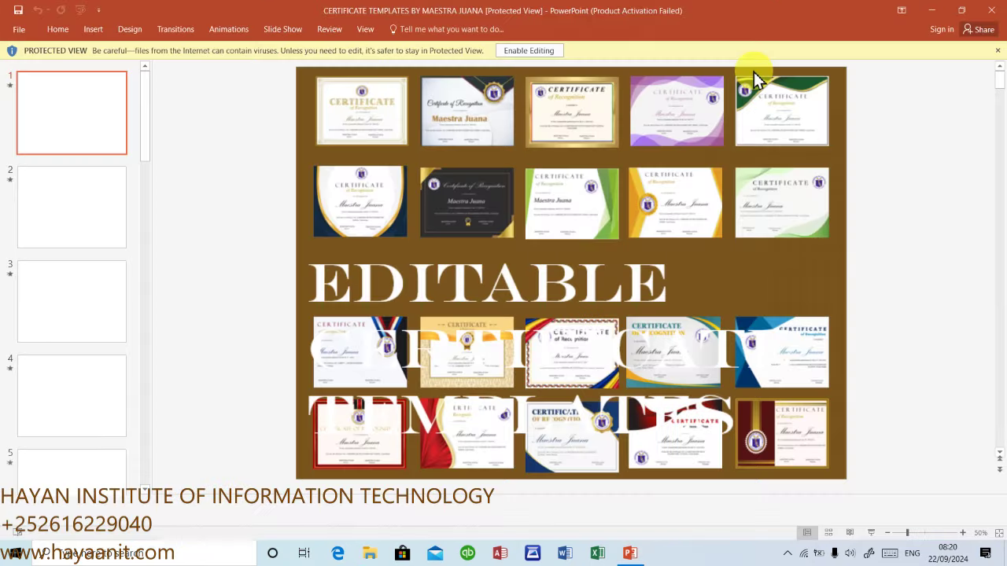
click(521, 51)
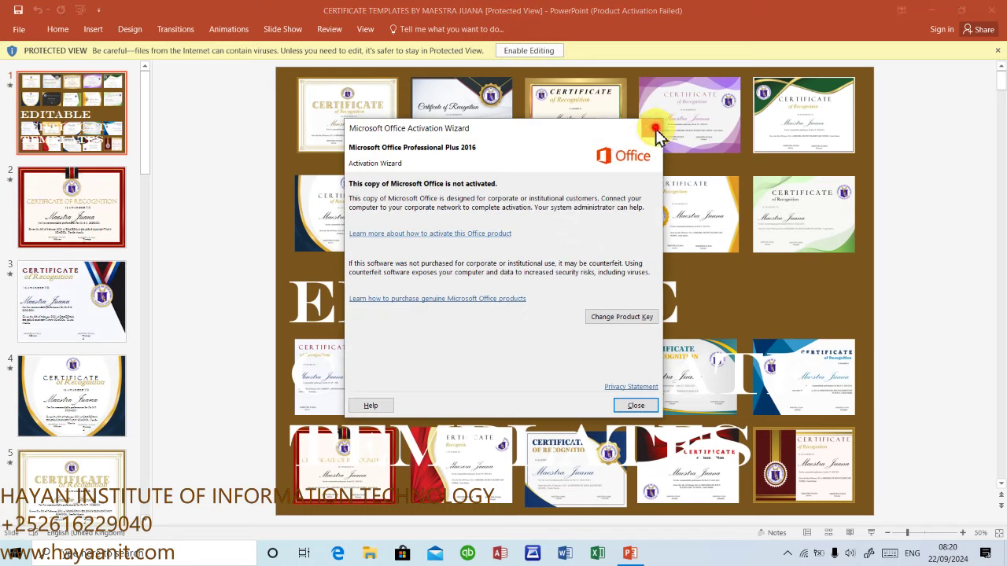
key(Escape)
- Scroll through the template slides, confirm editing is enabled, and close PowerPoint
scroll(150, 236, down, 5)
scroll(146, 301, down, 7)
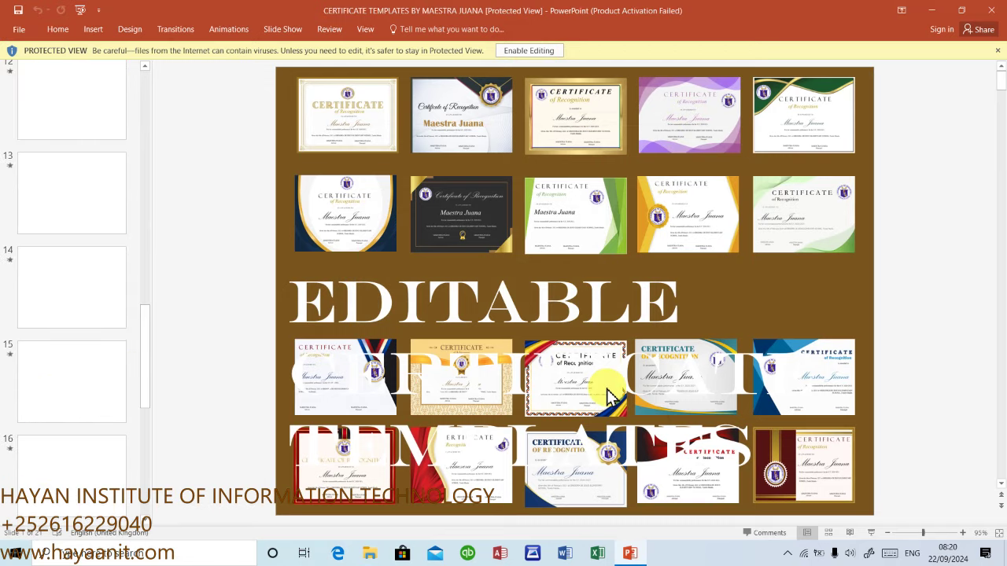
click(521, 51)
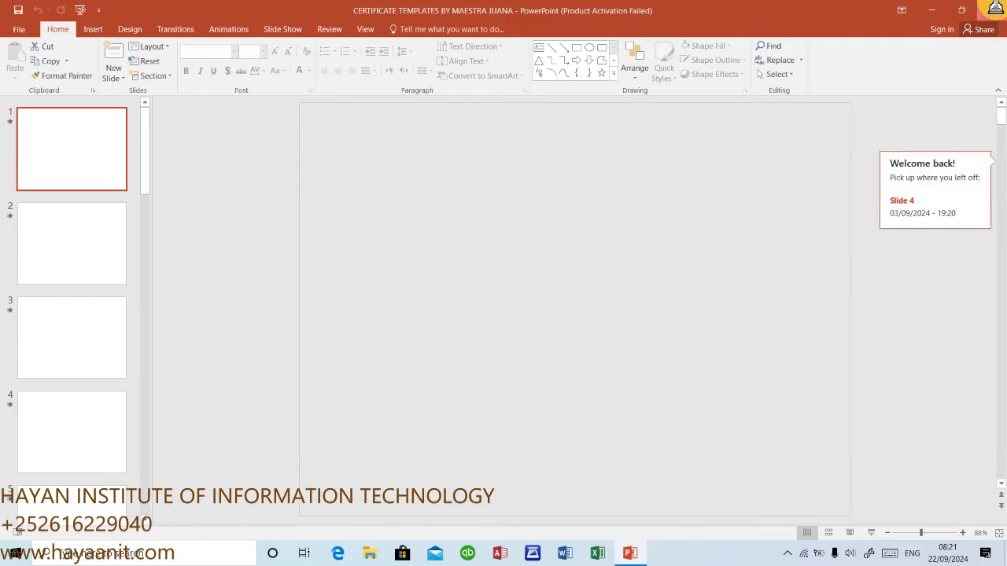
click(990, 9)
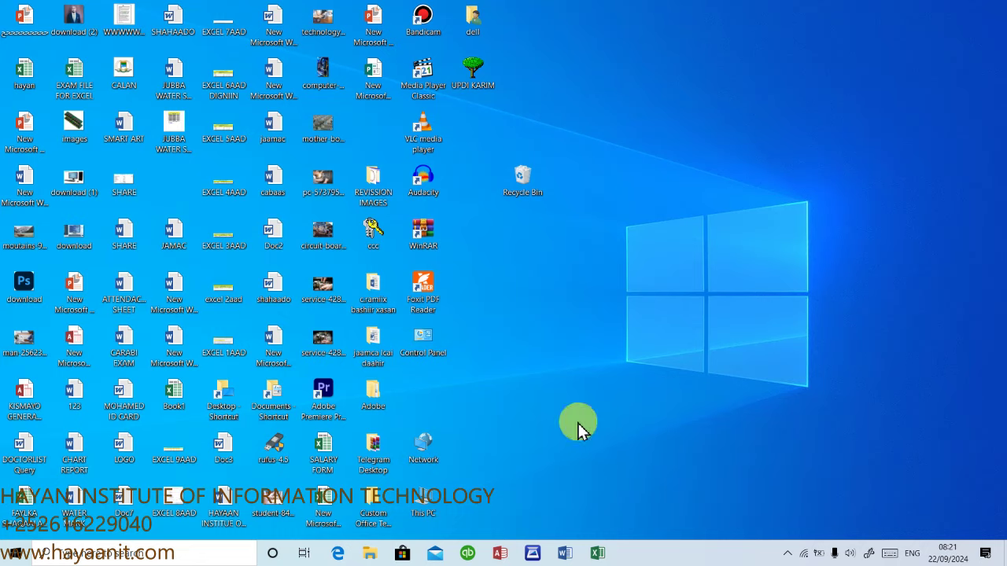
- Create a new PowerPoint presentation on the desktop named 'lesson'
right_click(592, 252)
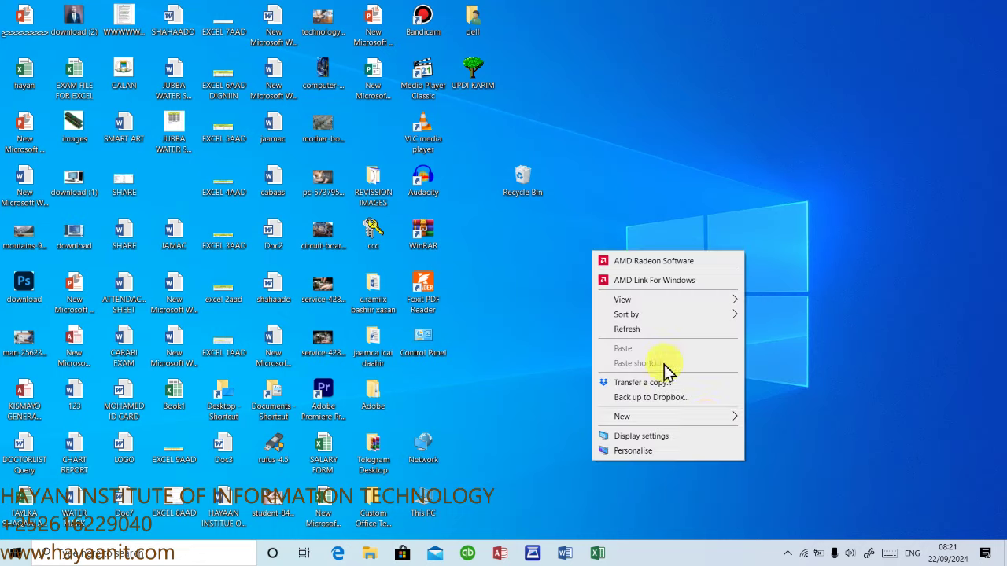
mouse_move(705, 421)
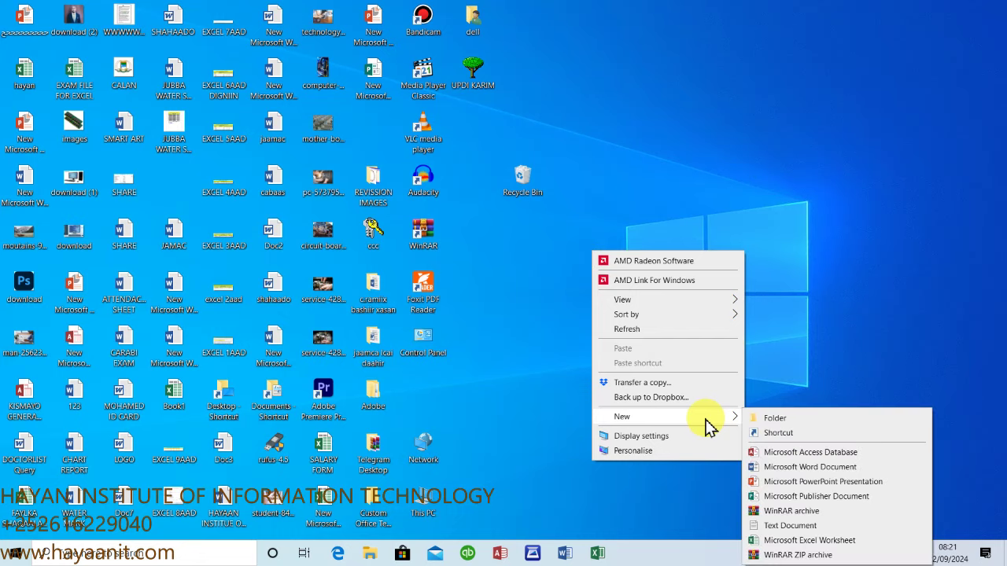
click(821, 483)
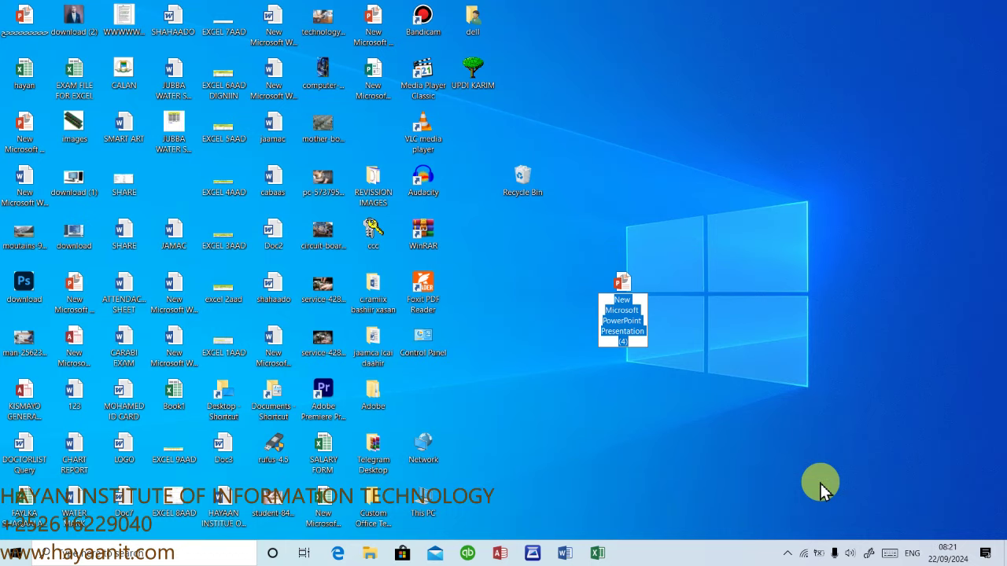
text(lesson)
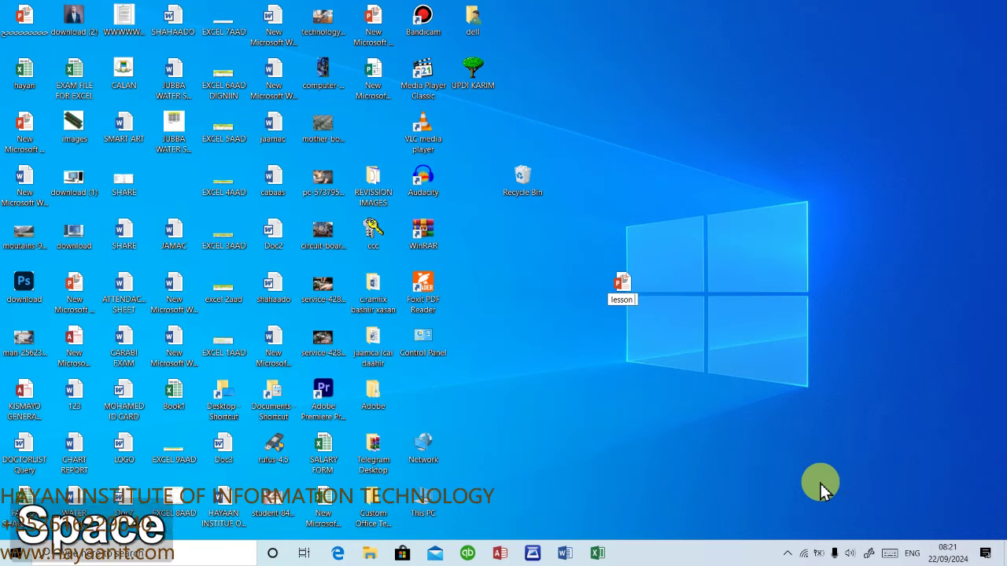
key(Return)
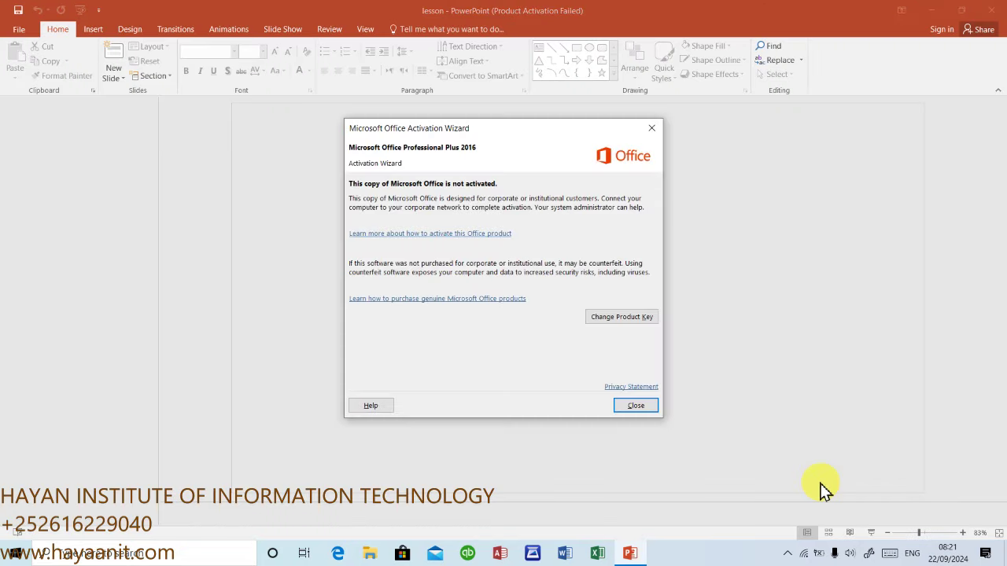
- Add slide 1 and delete both its title and subtitle placeholders
click(649, 129)
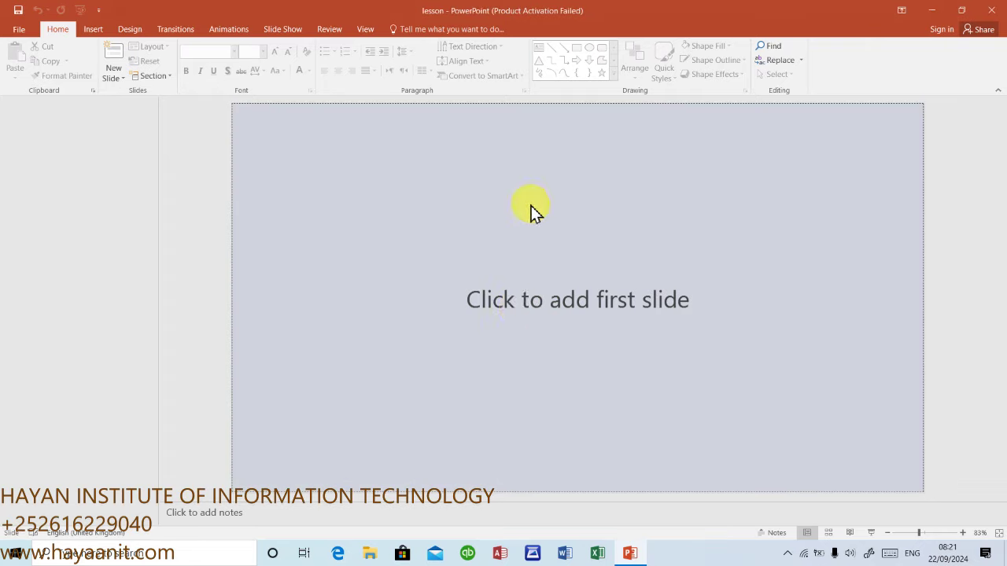
click(501, 298)
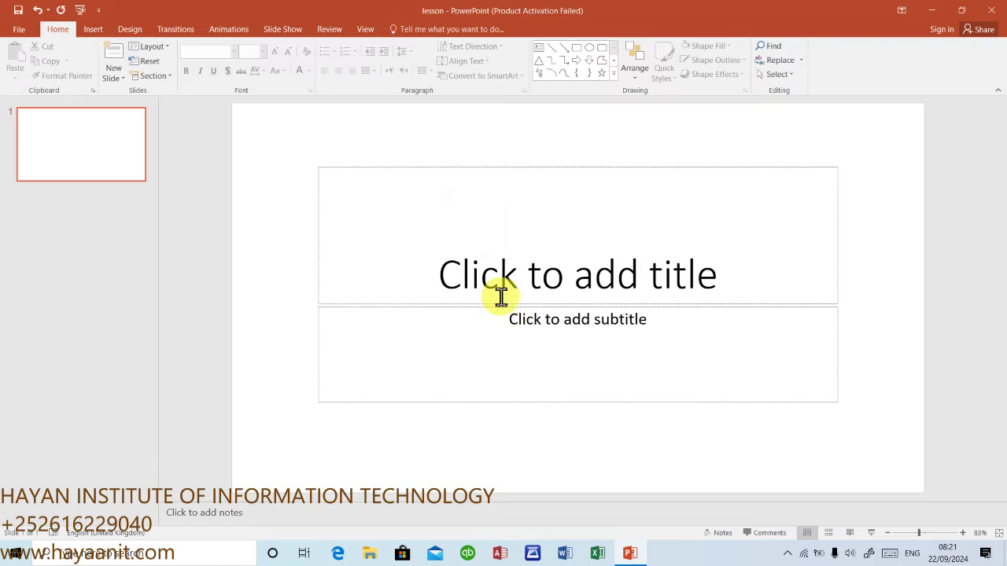
click(468, 214)
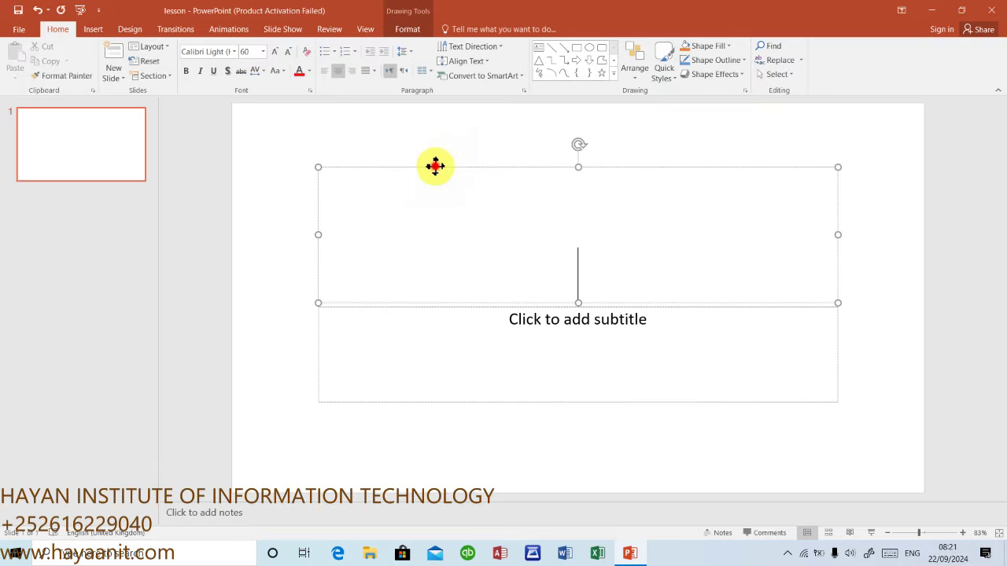
click(436, 167)
key(Delete)
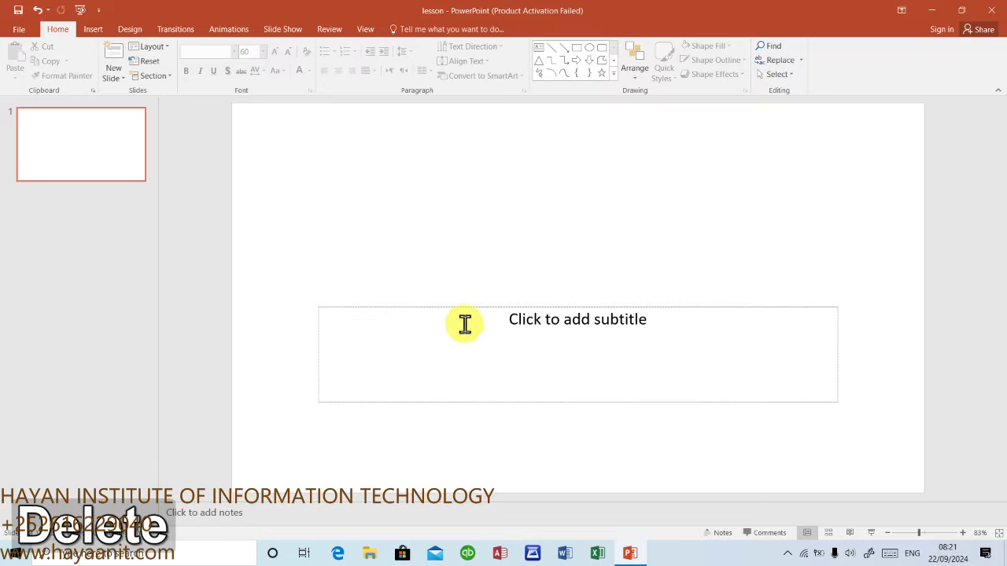
click(442, 317)
click(425, 309)
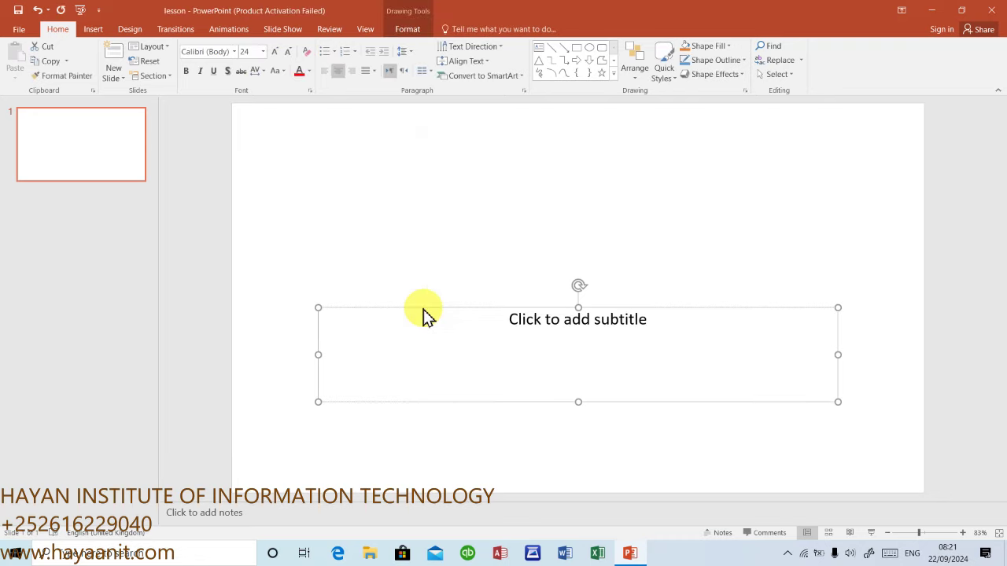
key(Delete)
click(94, 31)
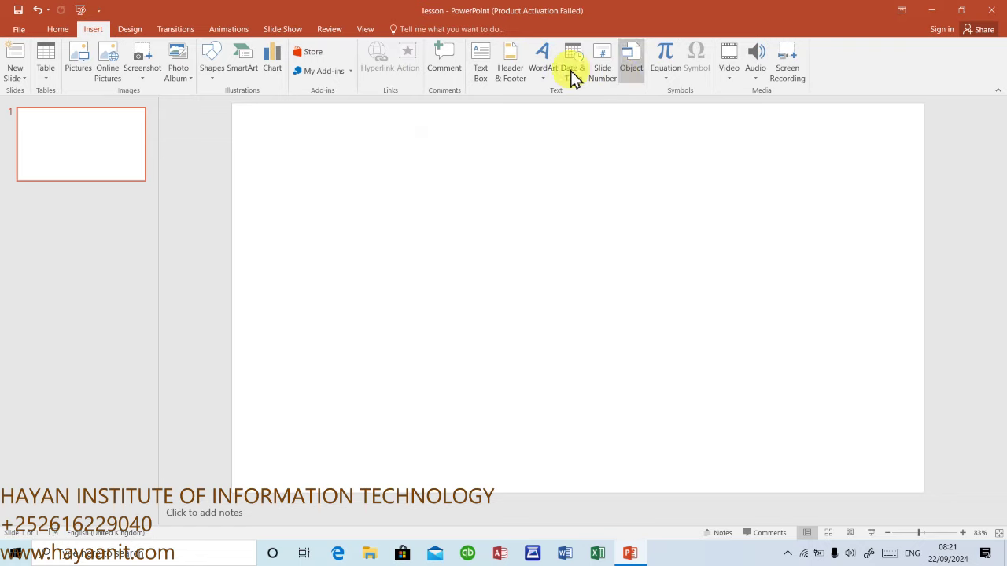
- Insert black-style WordArt reading 'COMPUTER STUDY' and move it to the top of slide 1
click(549, 70)
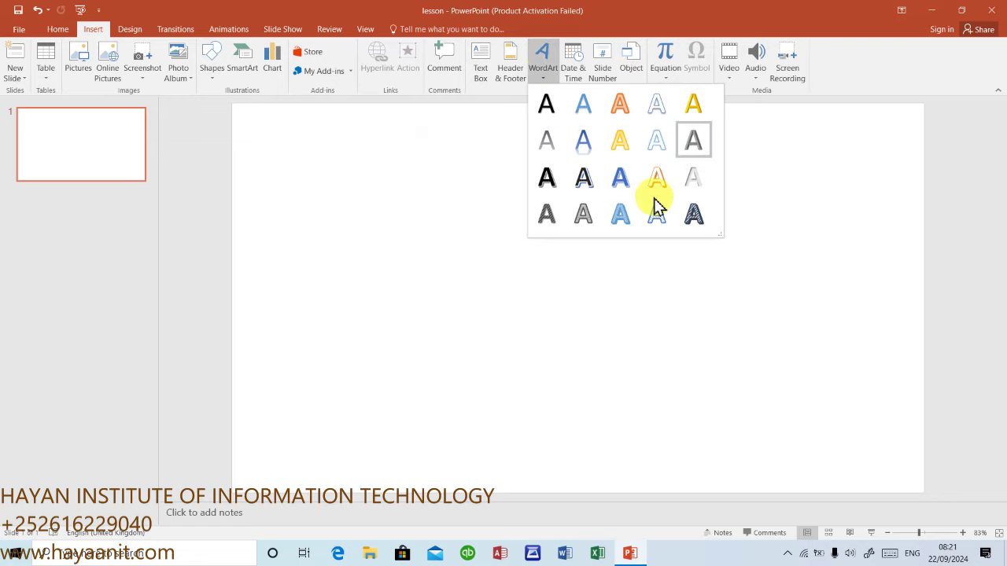
click(549, 181)
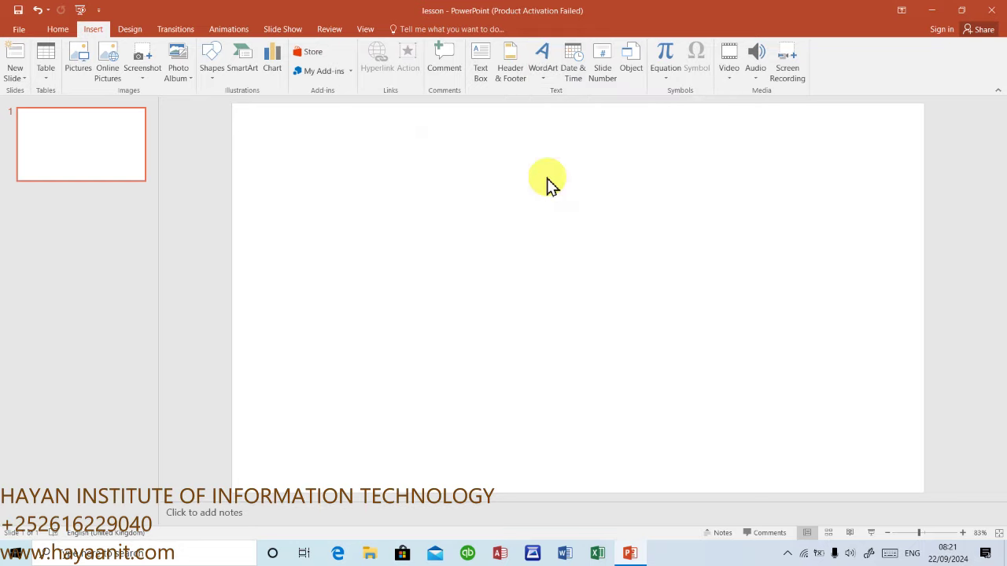
key(Caps_Lock)
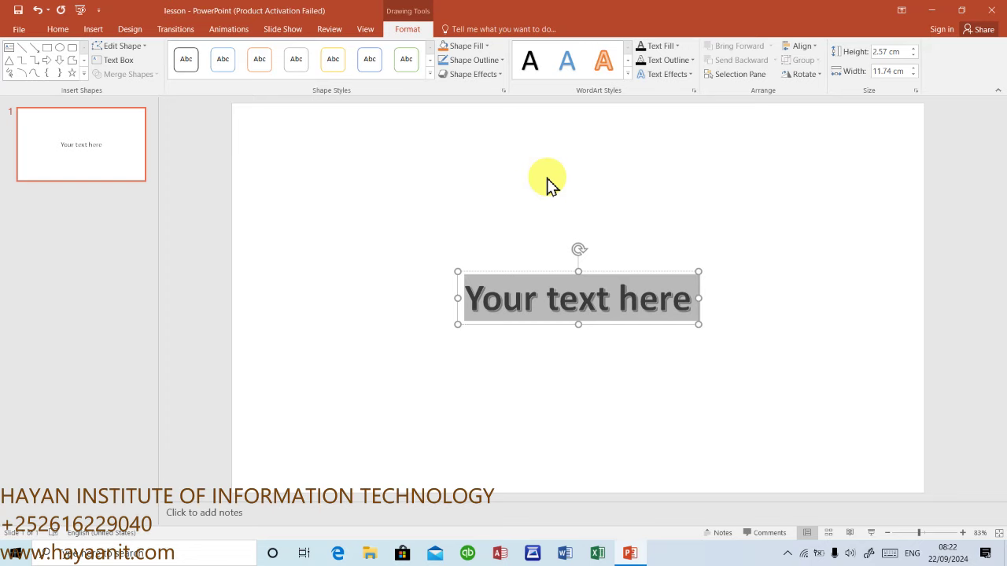
text(COMPUTER)
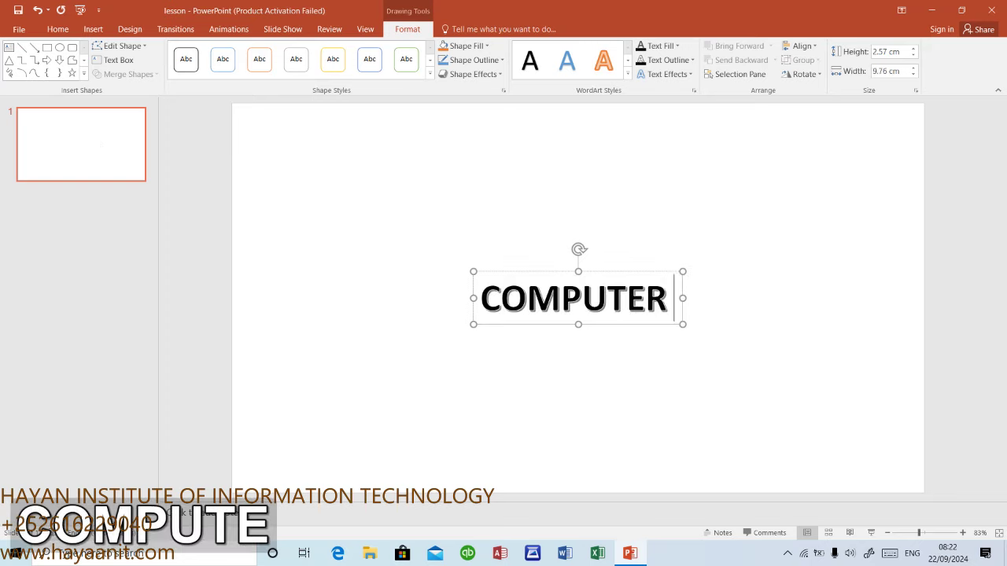
text( STUDY)
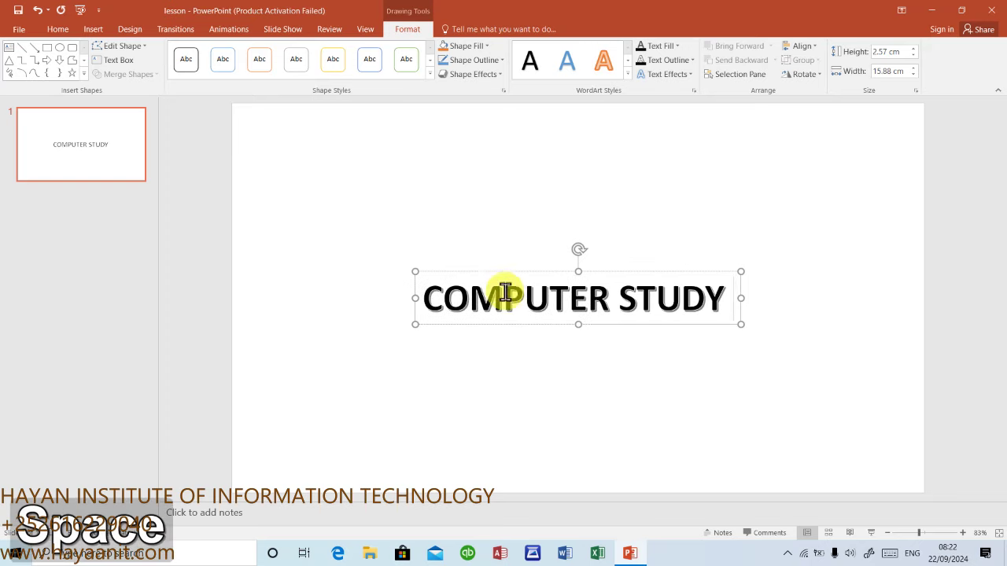
drag(508, 270, 456, 106)
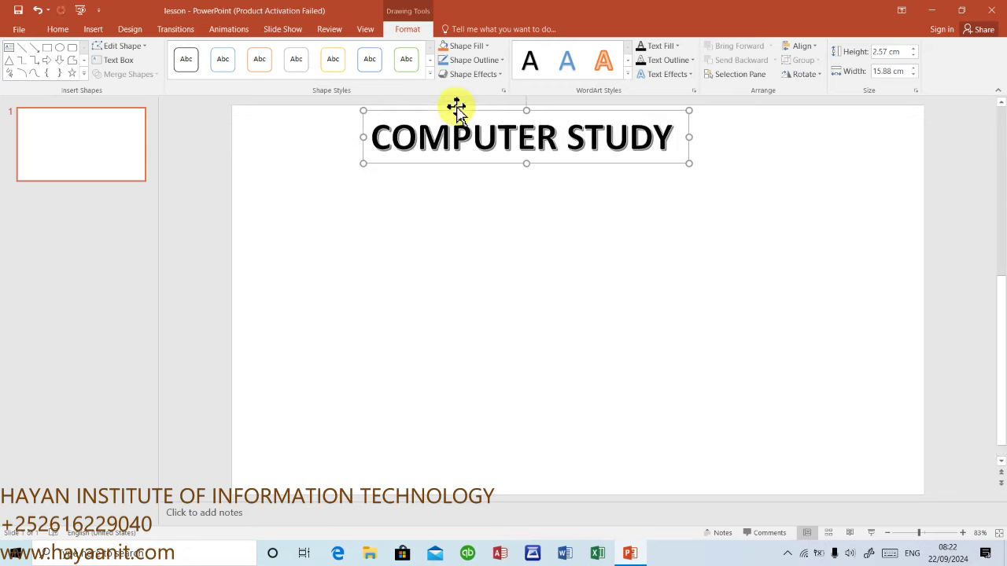
click(93, 31)
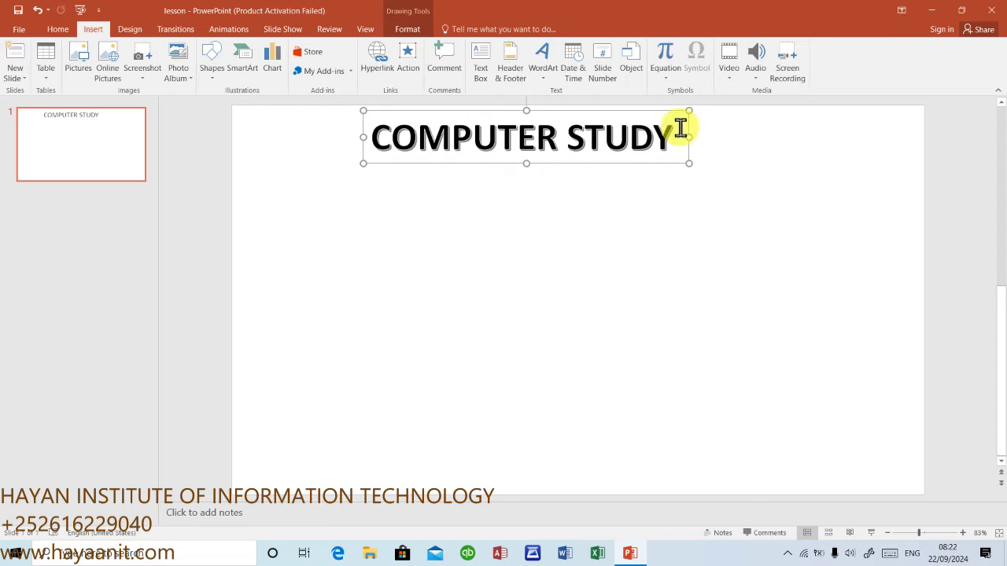
- Draw a wide text box below the title and fill it with =RAND(1) filler text
click(479, 69)
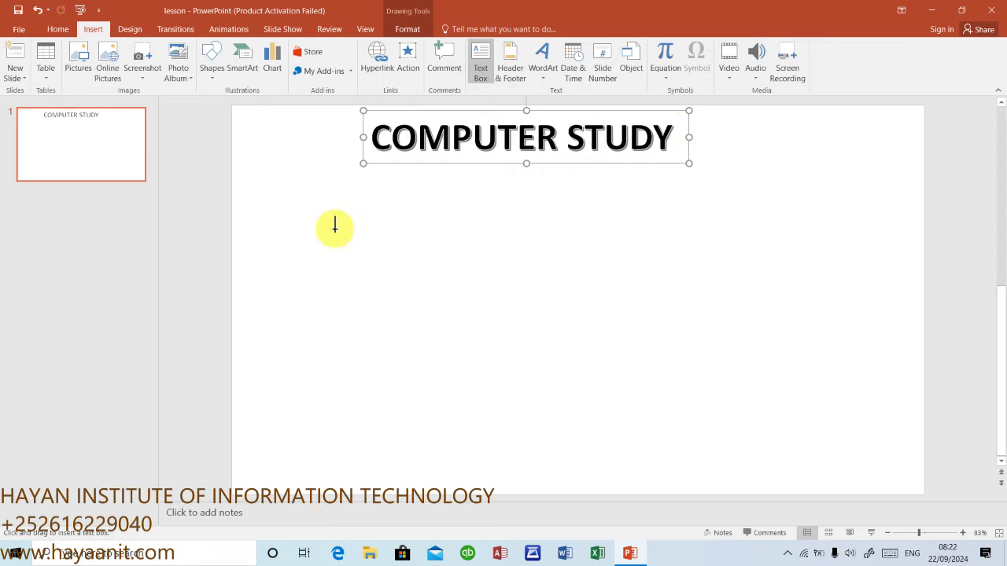
mouse_move(275, 196)
mouse_down()
mouse_move(870, 286)
mouse_move(903, 307)
mouse_up()
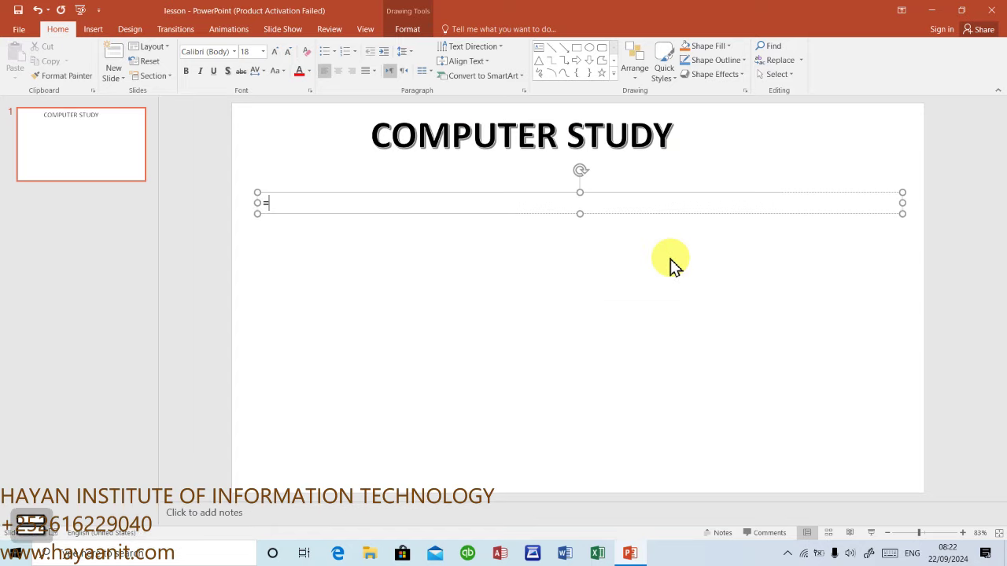
text(=RAND)
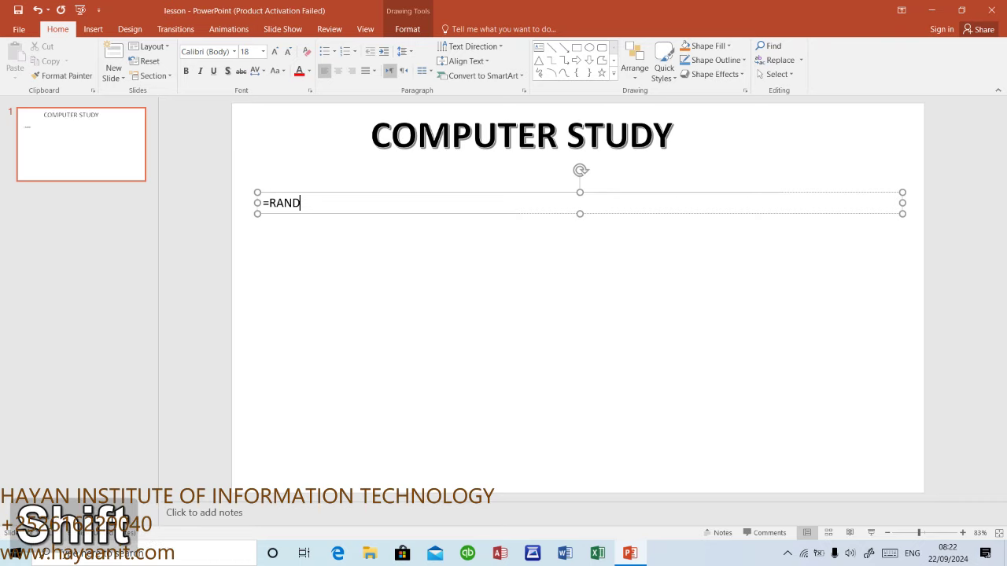
text((1))
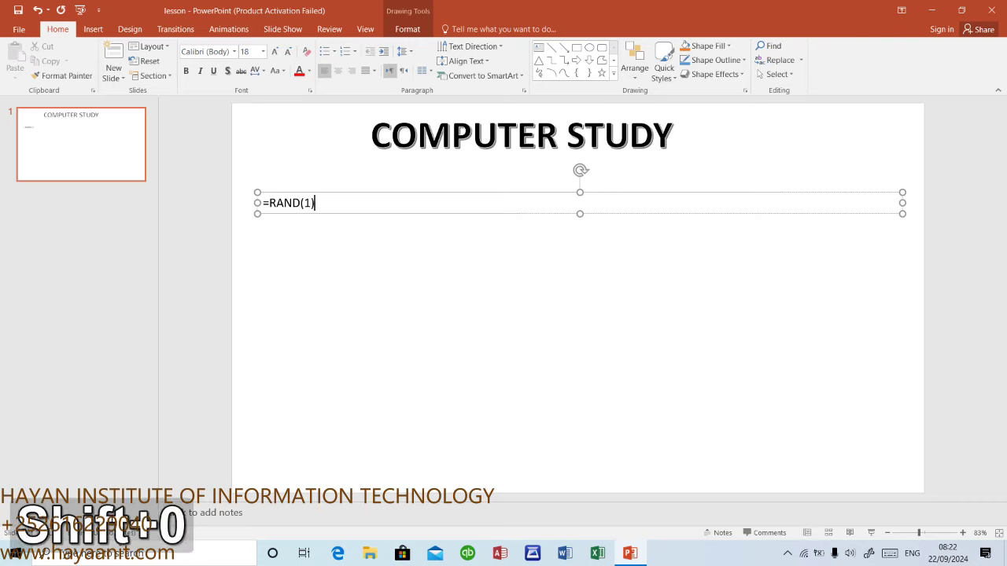
key(Return)
key(ctrl+a)
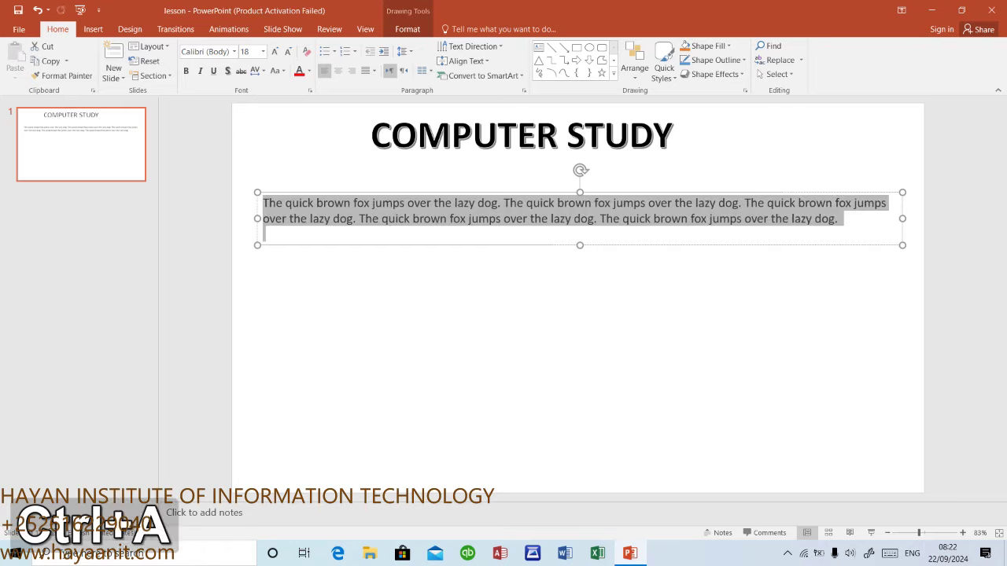
- Enlarge the filler text to 60 pt and move the box up under the title
click(275, 52)
click(275, 52)
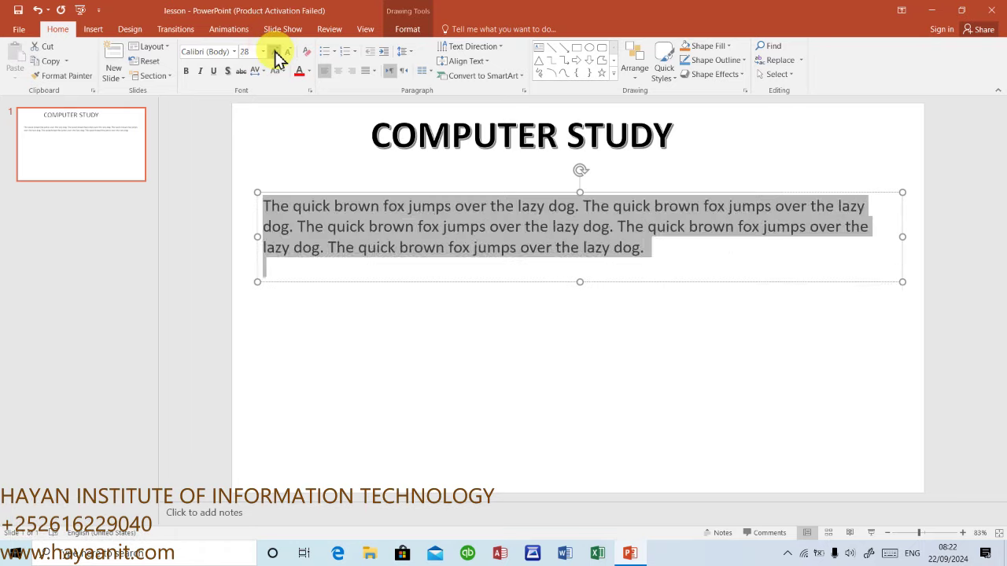
click(276, 52)
click(275, 52)
click(275, 52)
click(276, 52)
click(275, 52)
click(276, 52)
click(275, 52)
click(275, 52)
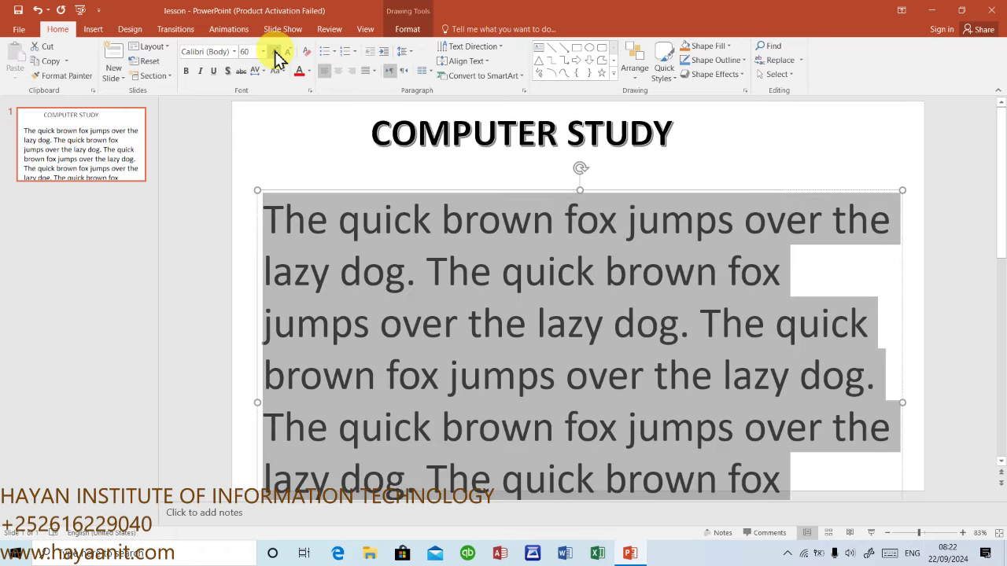
click(488, 229)
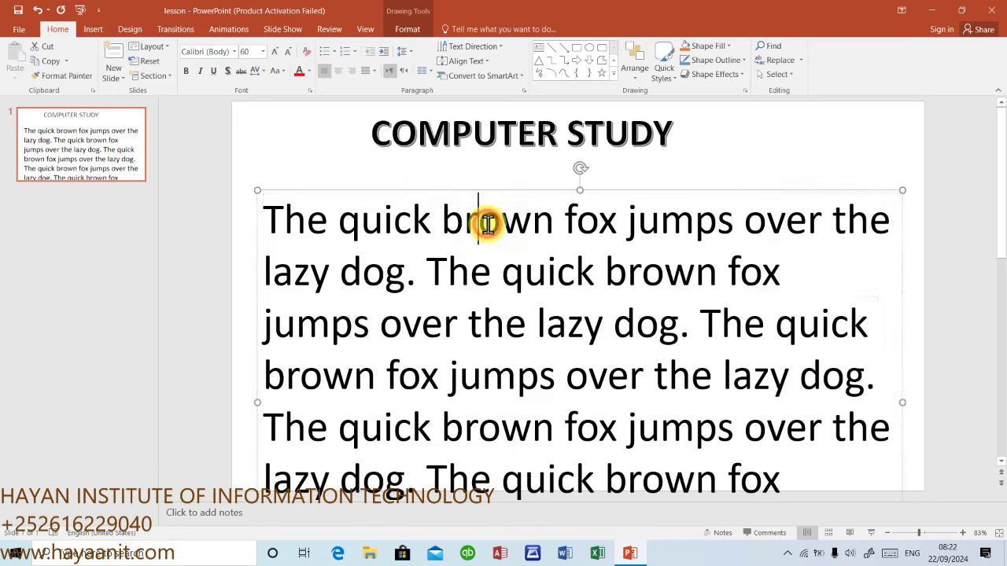
drag(449, 188, 443, 158)
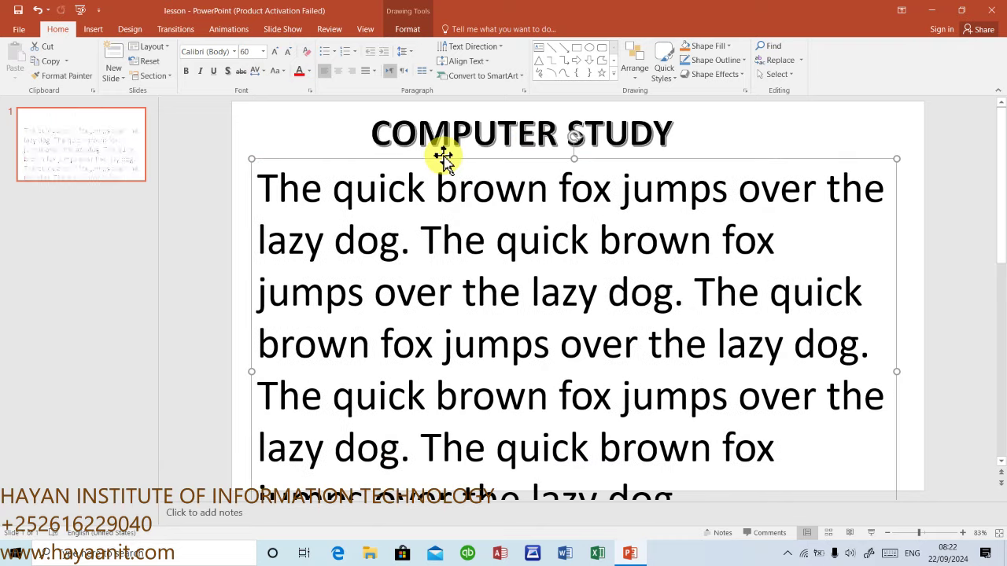
click(91, 145)
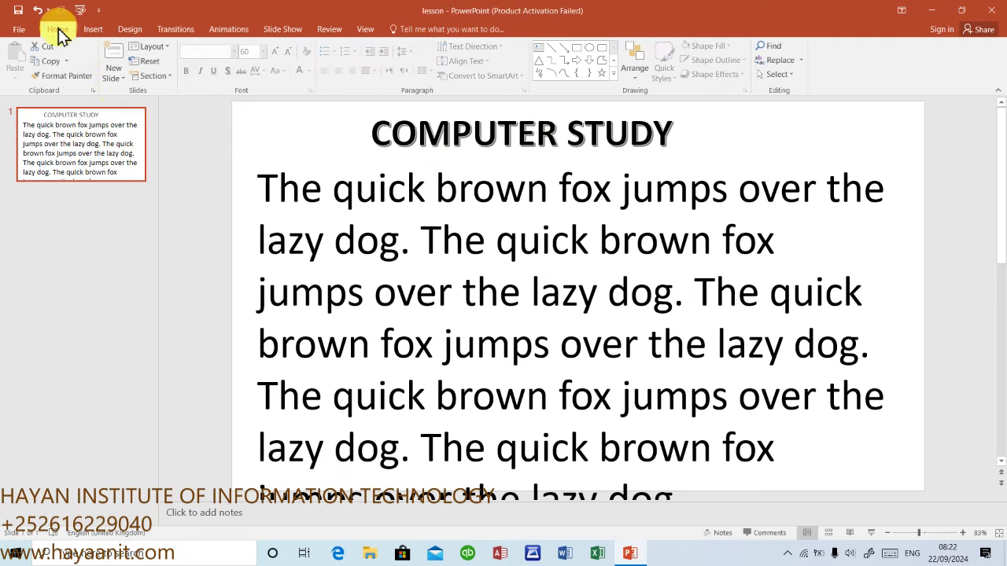
- Add blank slide 2 with blue outlined WordArt 'PARTS OF COMPUTER' placed at the top
click(115, 77)
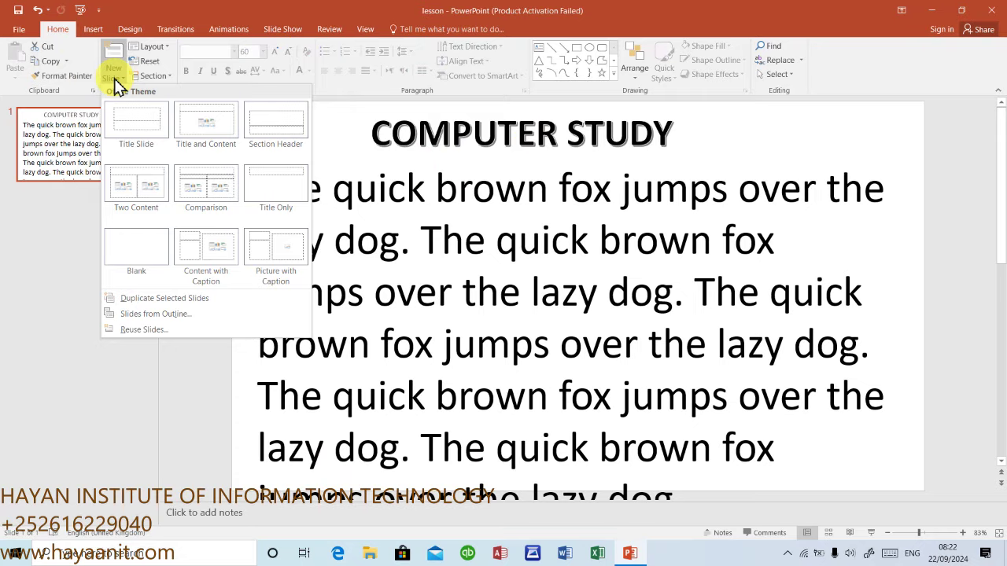
click(152, 247)
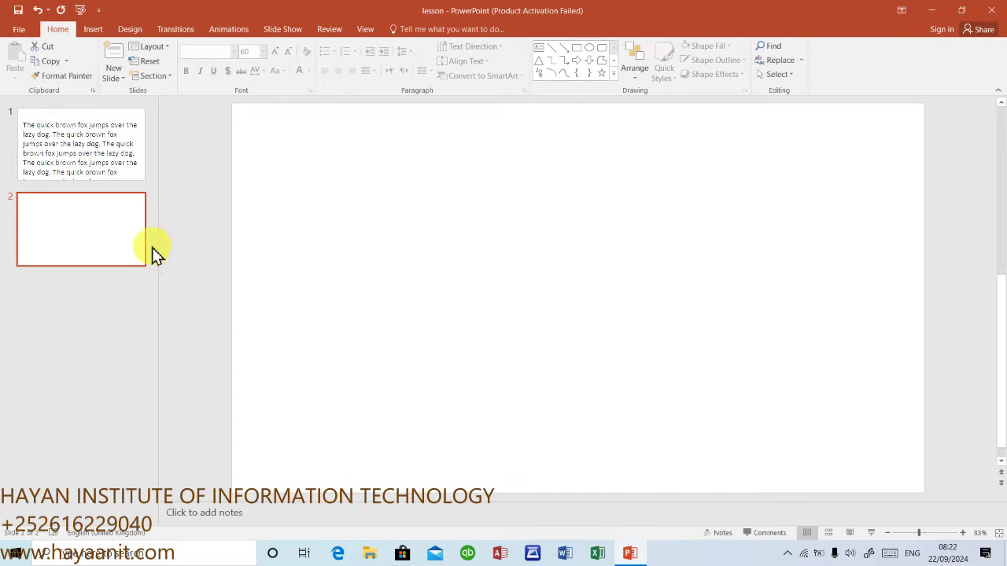
click(91, 30)
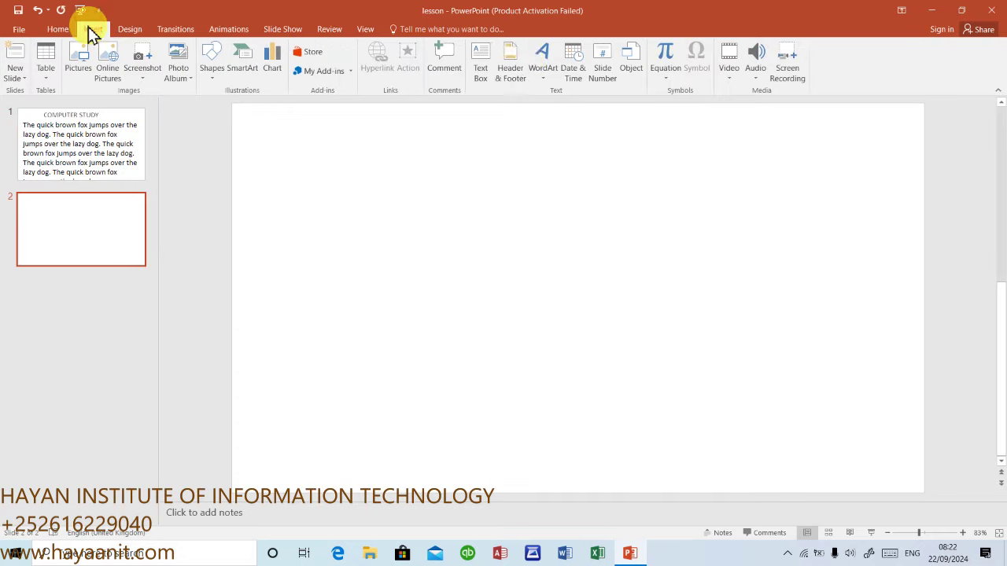
click(543, 71)
click(621, 179)
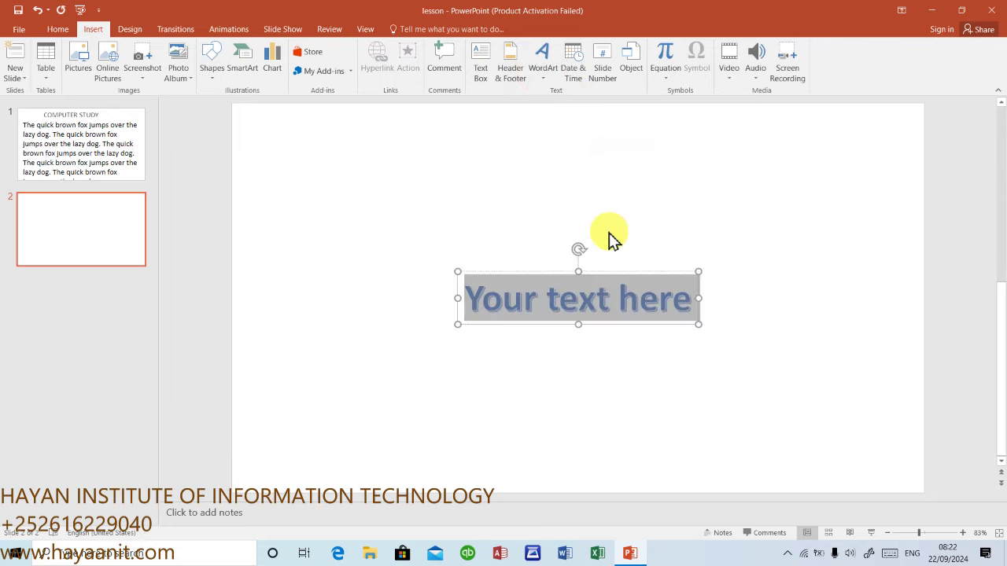
text(PARTS OF COMPUTER)
drag(598, 270, 564, 99)
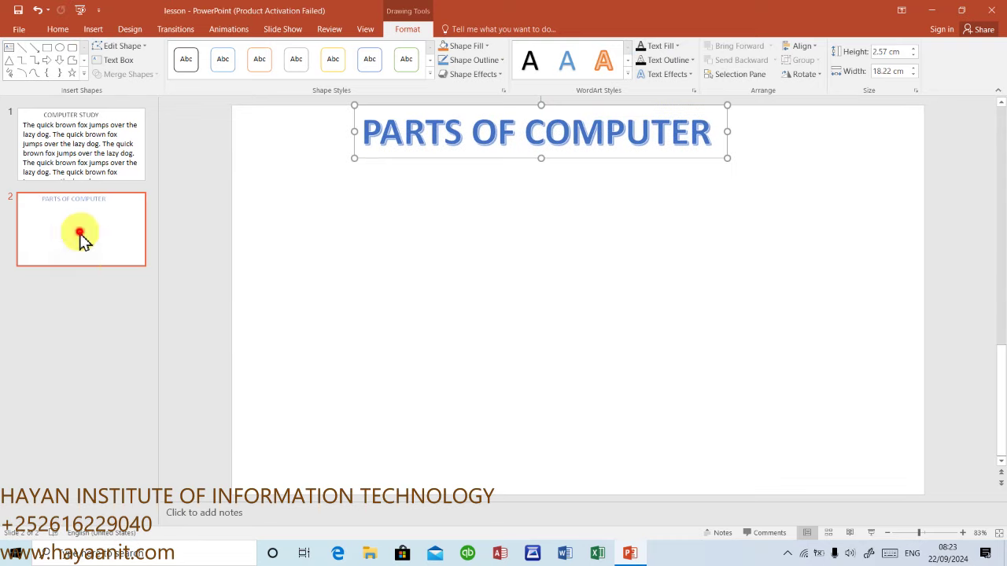
click(88, 269)
click(92, 28)
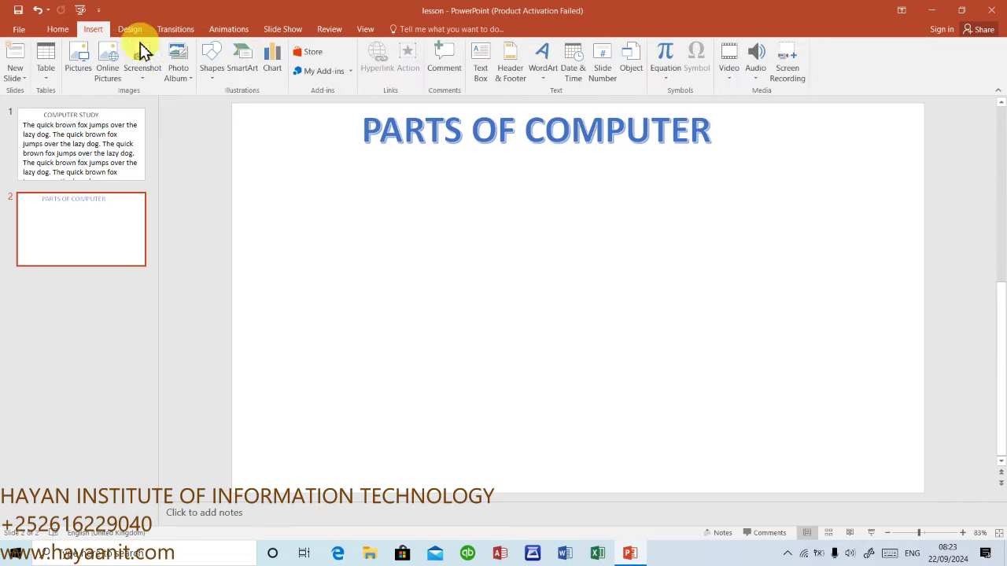
- Choose the Hierarchy layout from SmartArt's Hierarchy category for slide 2
click(246, 64)
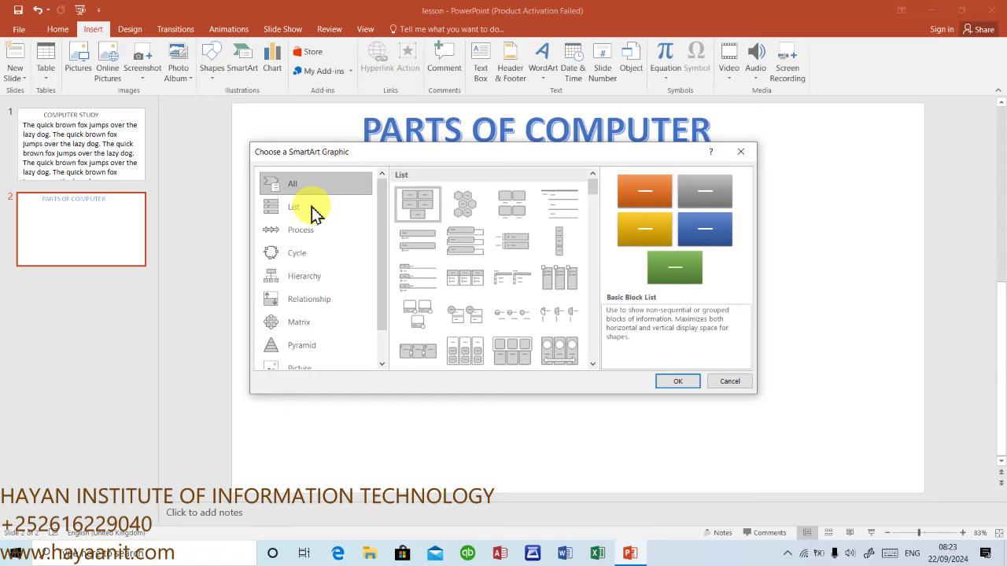
click(294, 276)
click(463, 226)
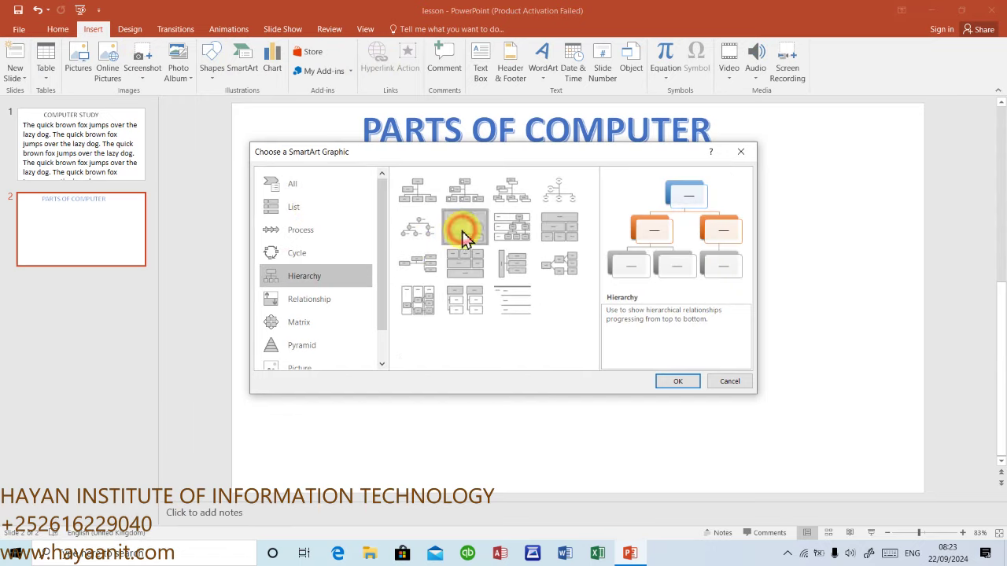
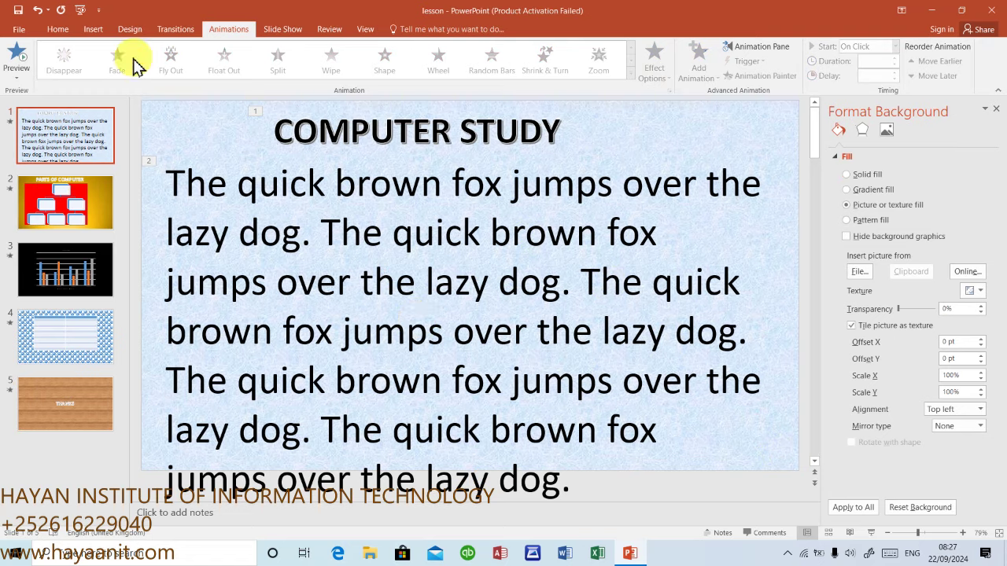
- Run the slide show from slide 1 through the org chart, chart and fourth-slide table, then end it
click(277, 31)
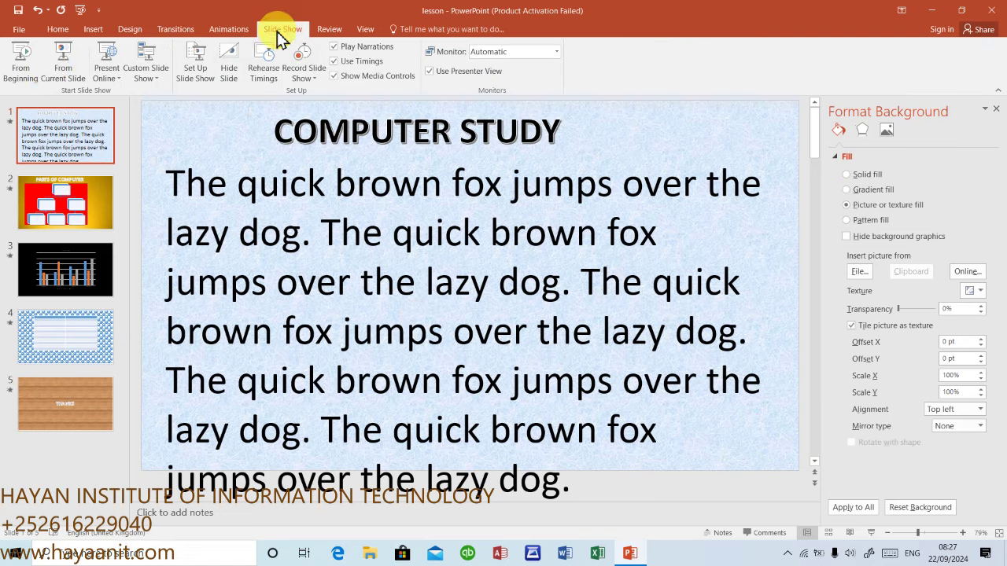
click(20, 62)
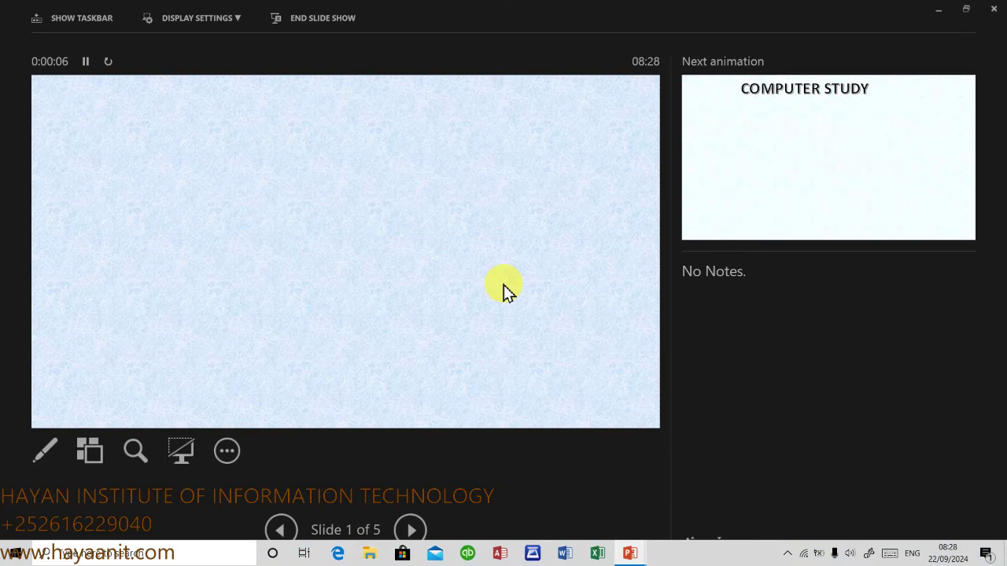
click(411, 532)
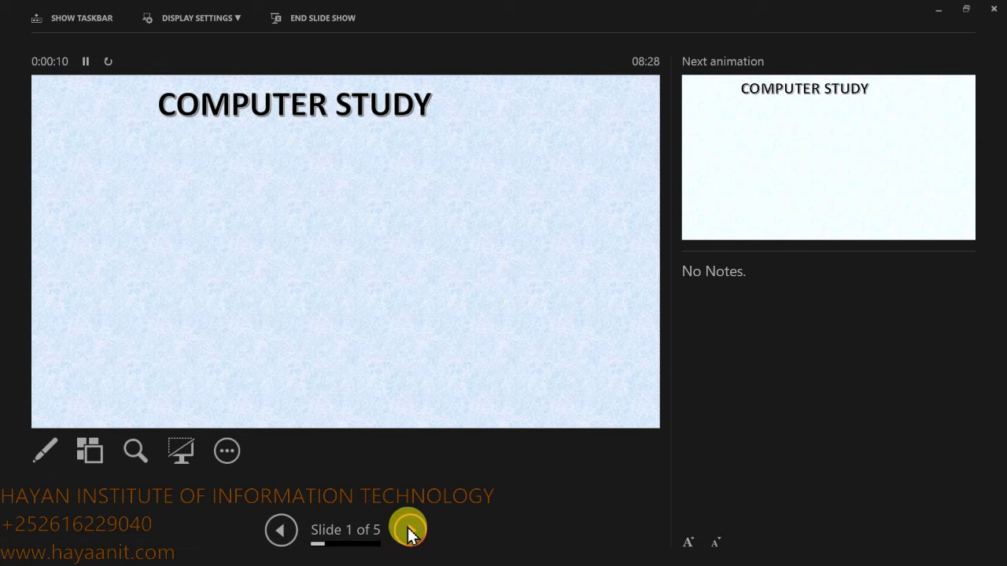
click(411, 532)
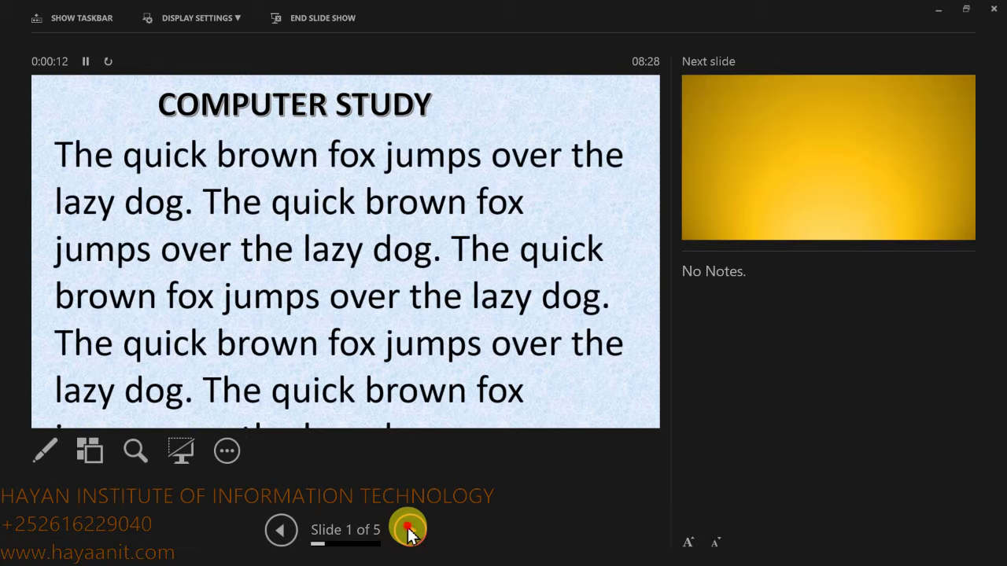
click(410, 531)
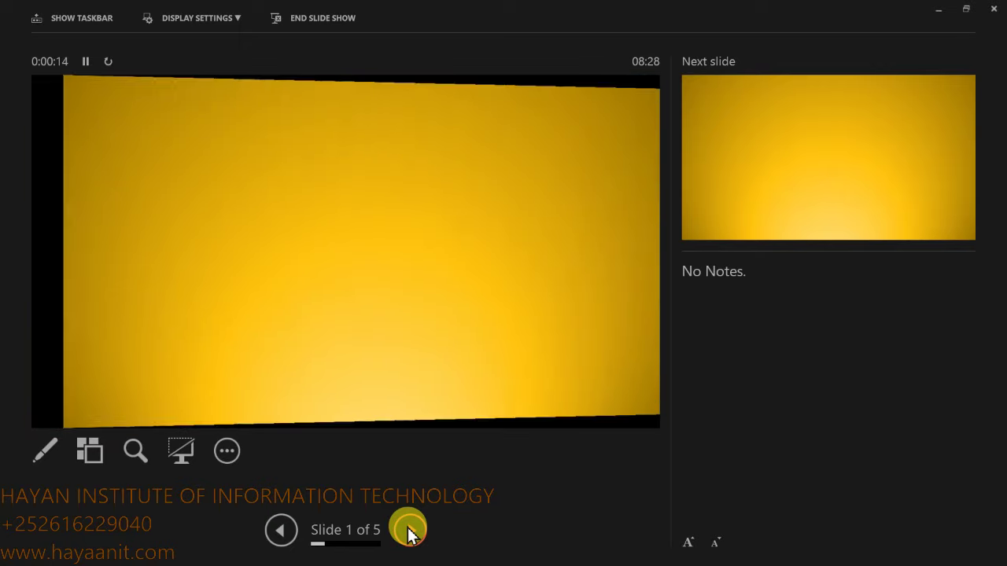
click(410, 532)
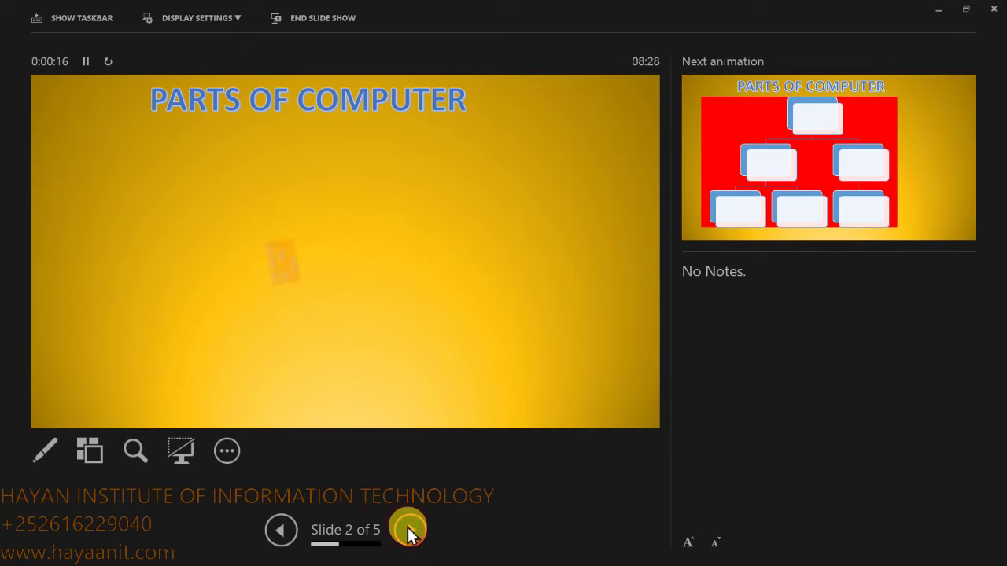
click(409, 531)
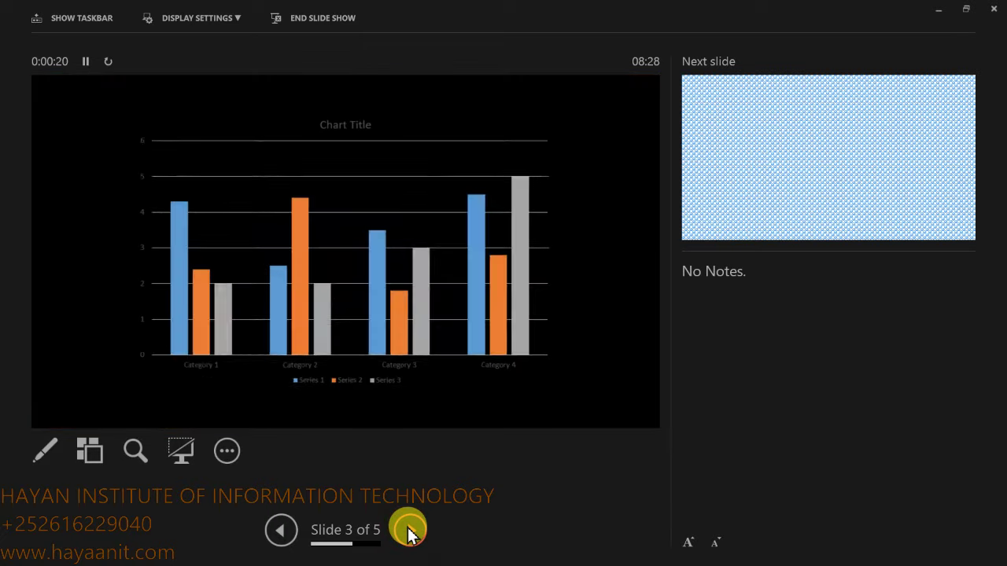
click(409, 532)
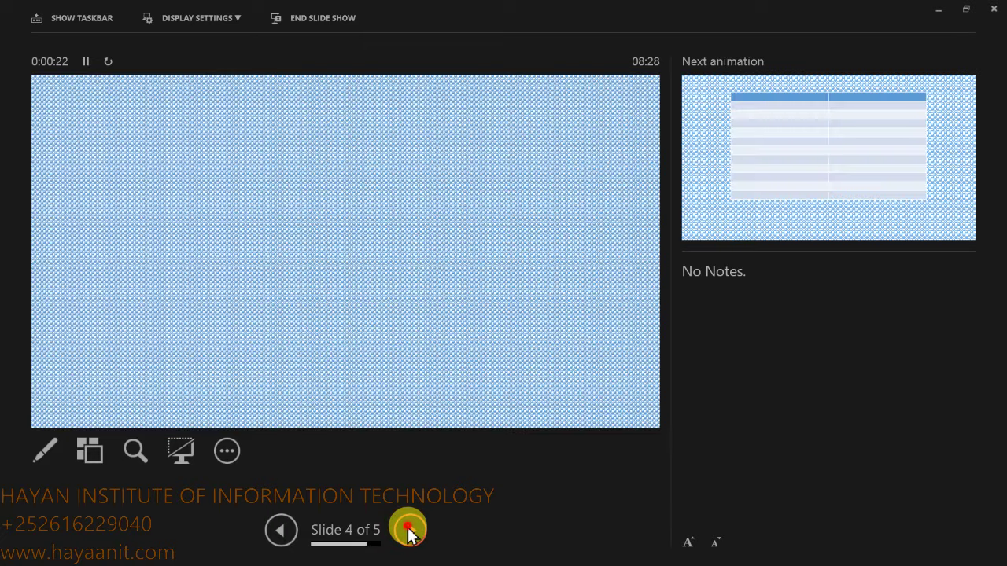
click(409, 532)
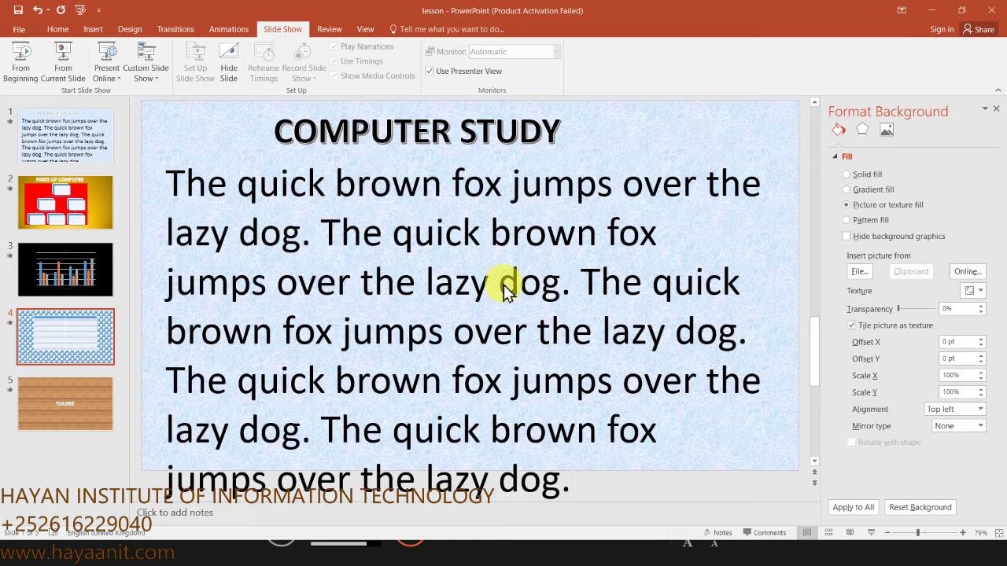
key(alt+a)
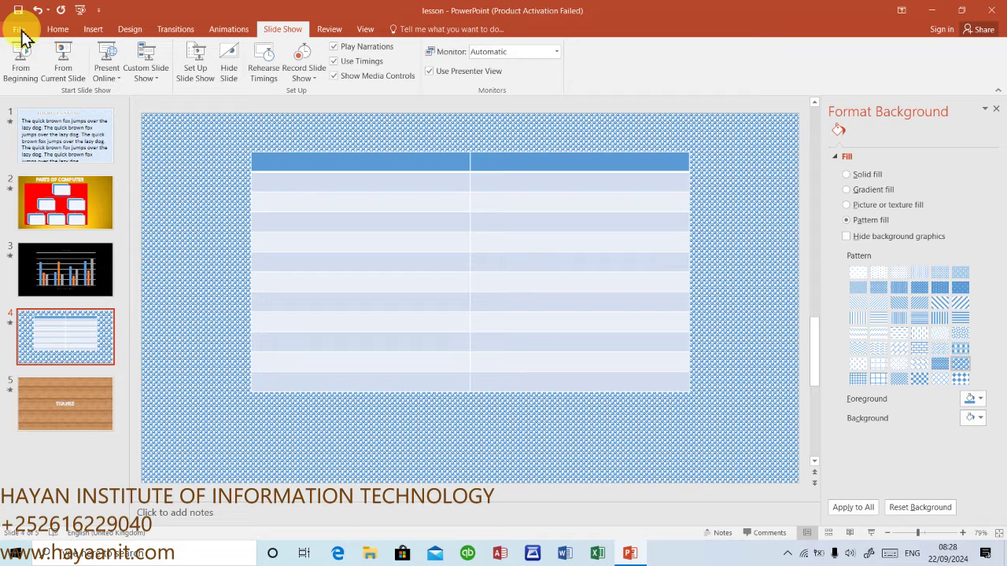
- Start a Save As to the Desktop, entering a person's full name as the file name
click(23, 33)
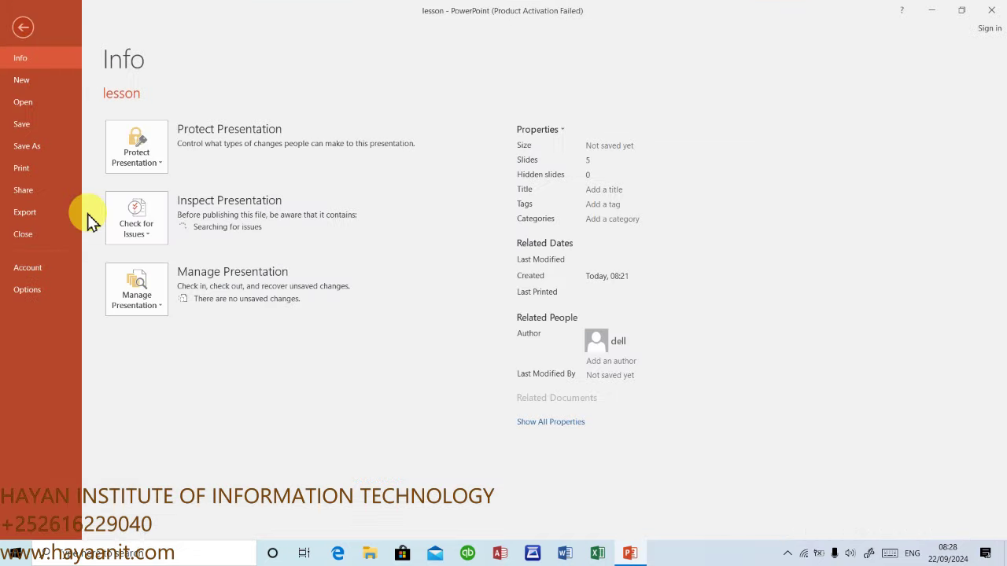
click(34, 142)
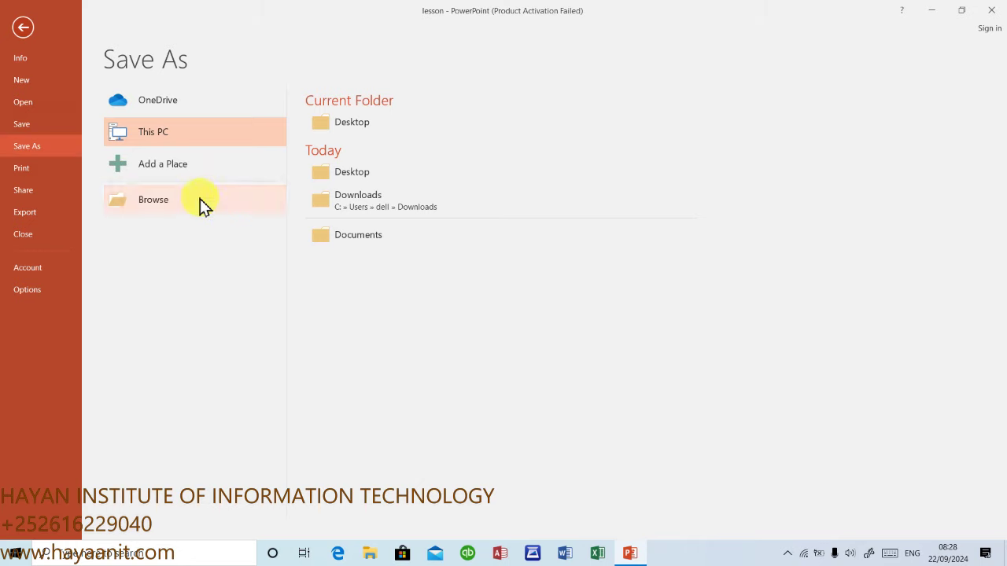
click(199, 199)
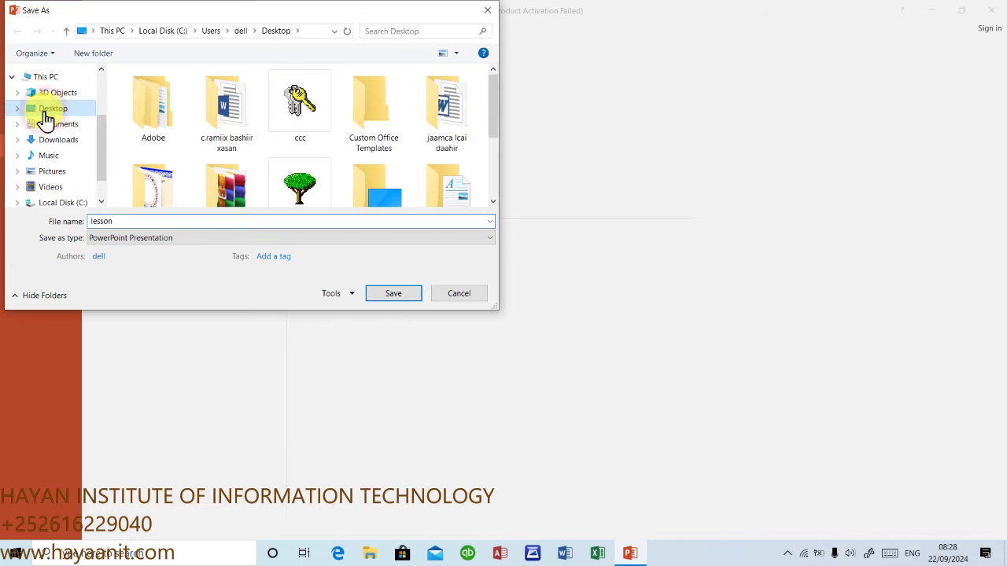
click(49, 109)
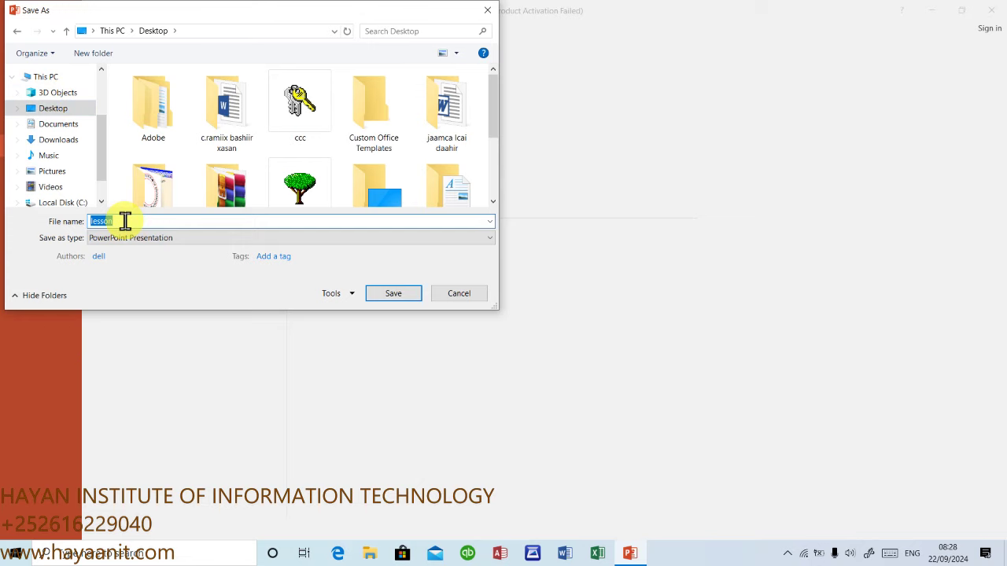
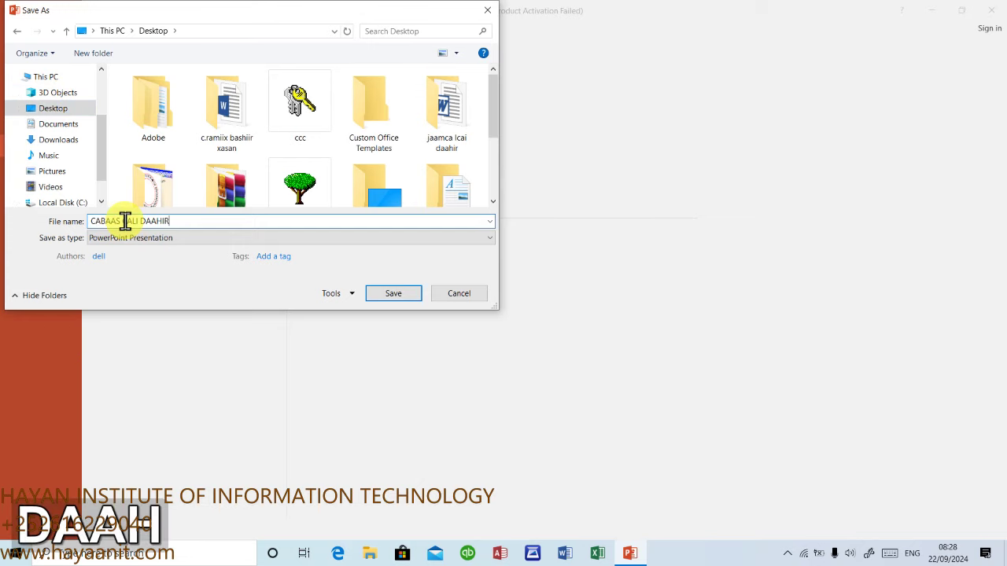
click(334, 294)
- In General Options, set and confirm a password to open and a password to modify
click(391, 333)
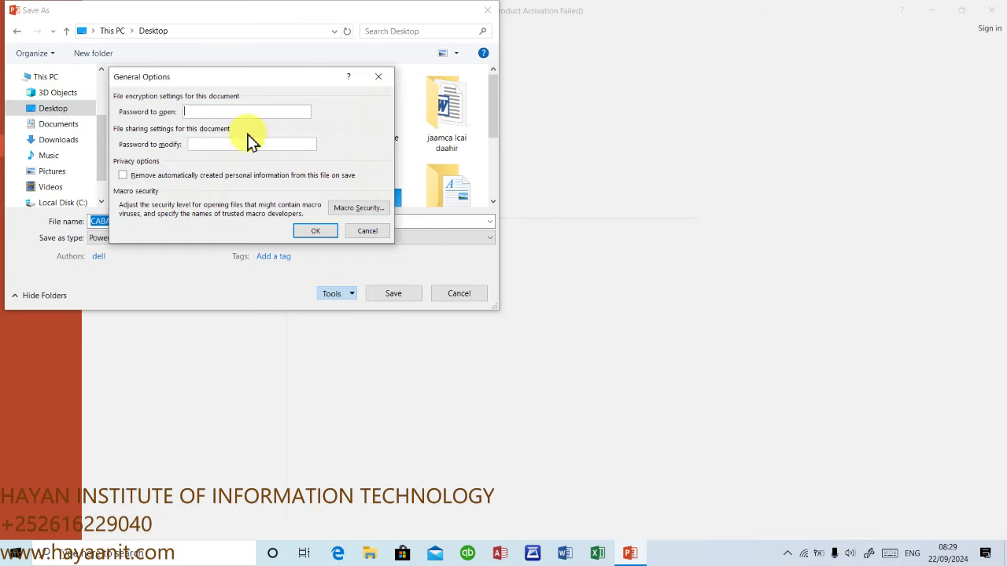
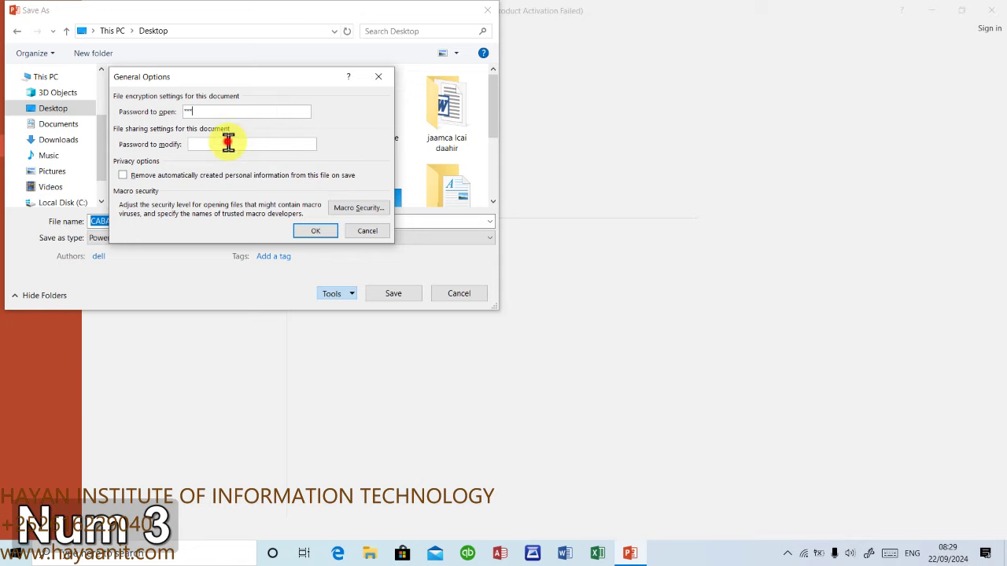
click(228, 144)
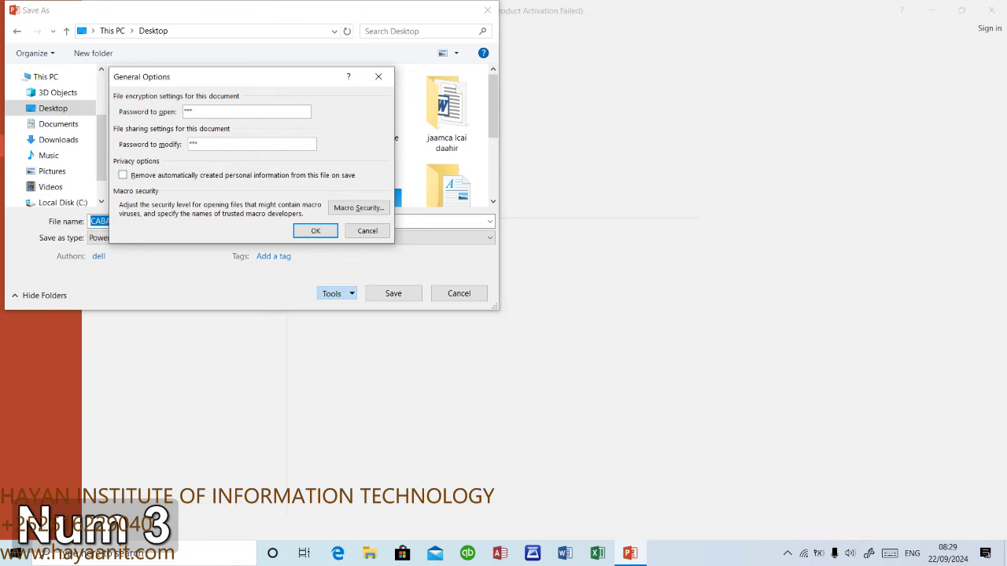
click(315, 231)
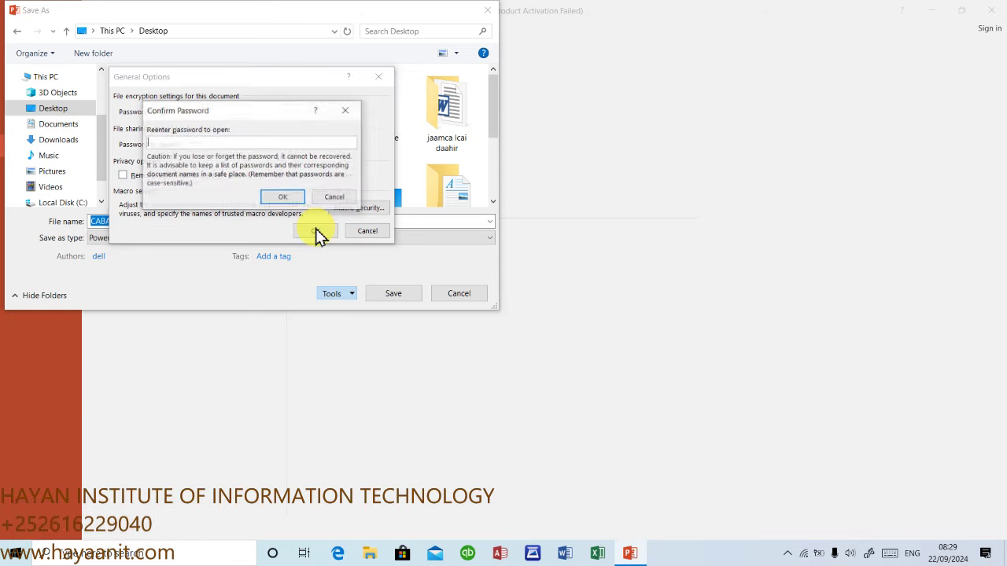
key(Return)
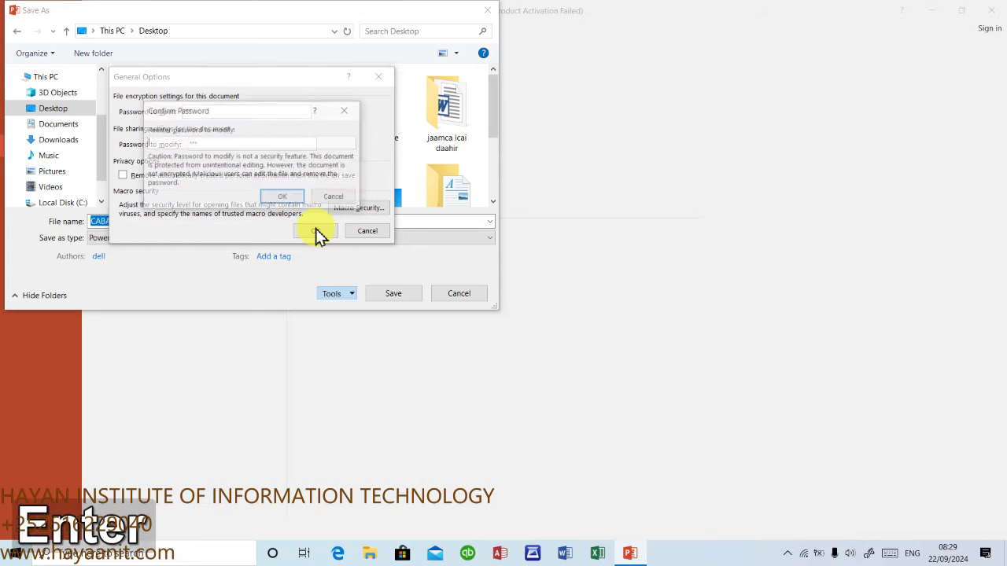
key(Return)
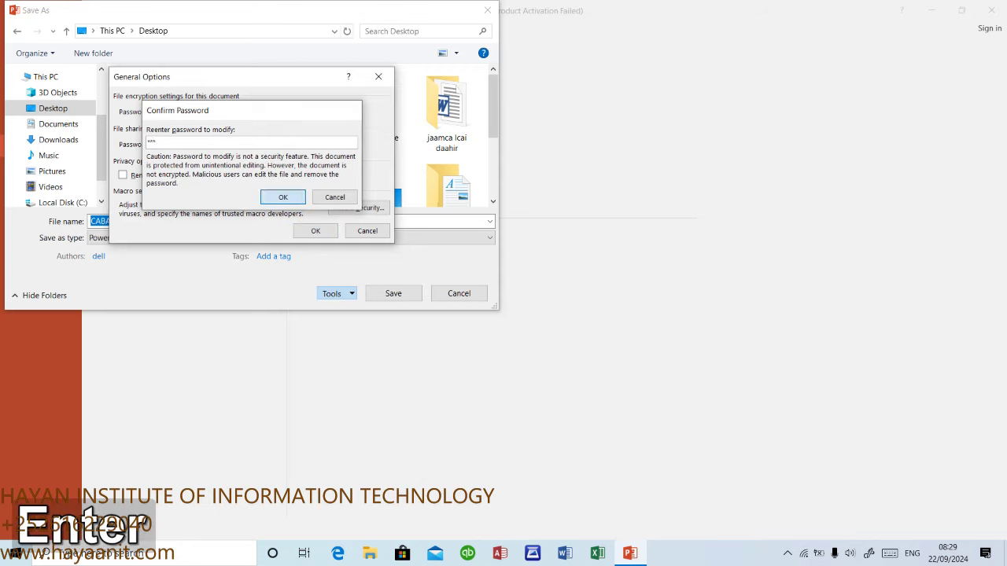
- Save the password-protected copy to the Desktop and close PowerPoint
click(315, 231)
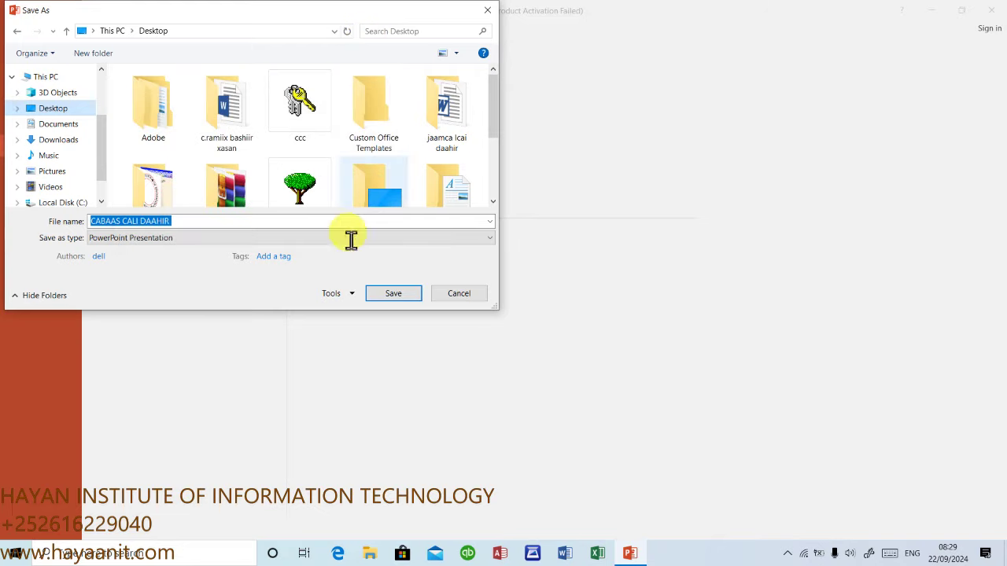
click(396, 303)
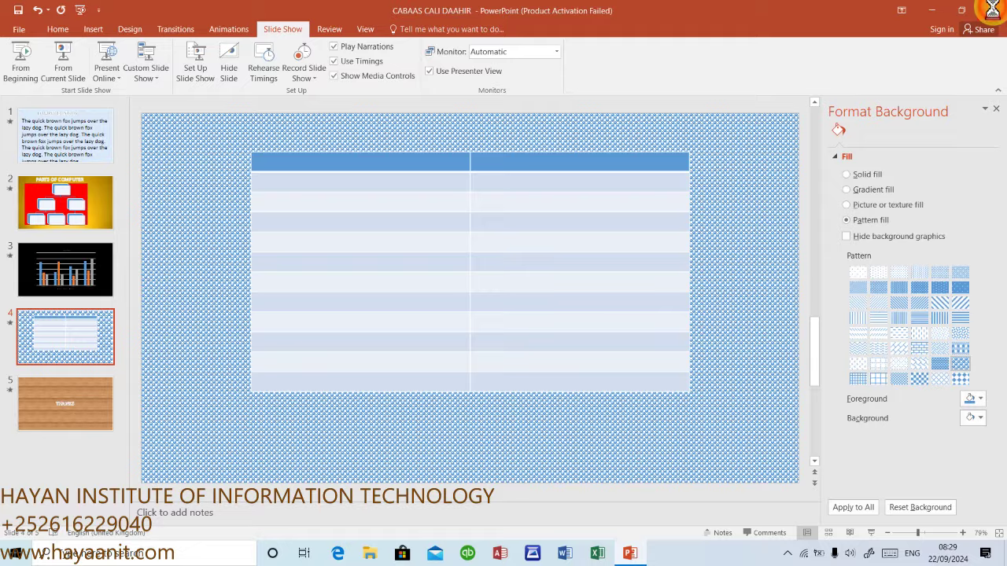
click(992, 10)
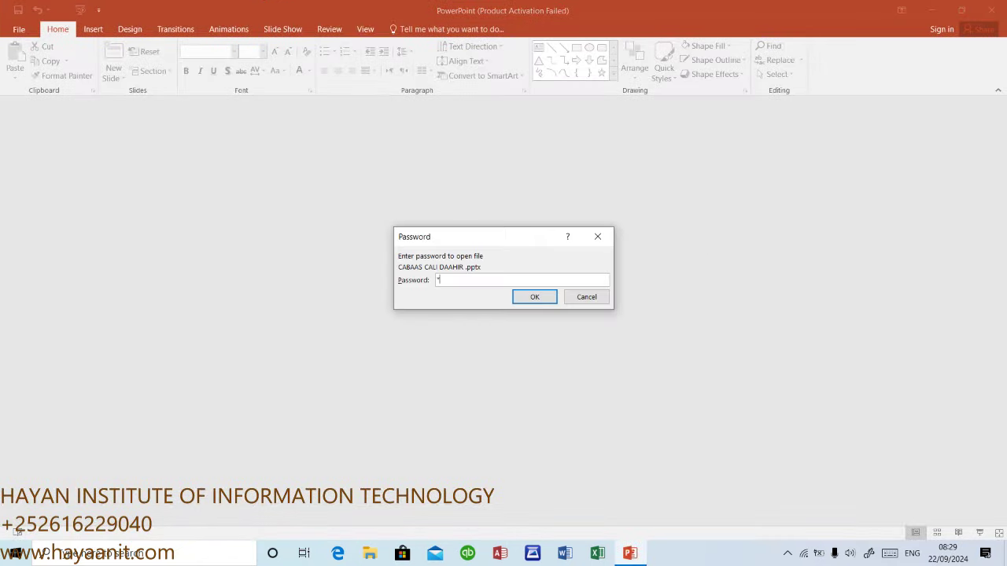
- Enter the correct password after a failed attempt, dismiss the activation notice, and close PowerPoint
text(1)
key(Return)
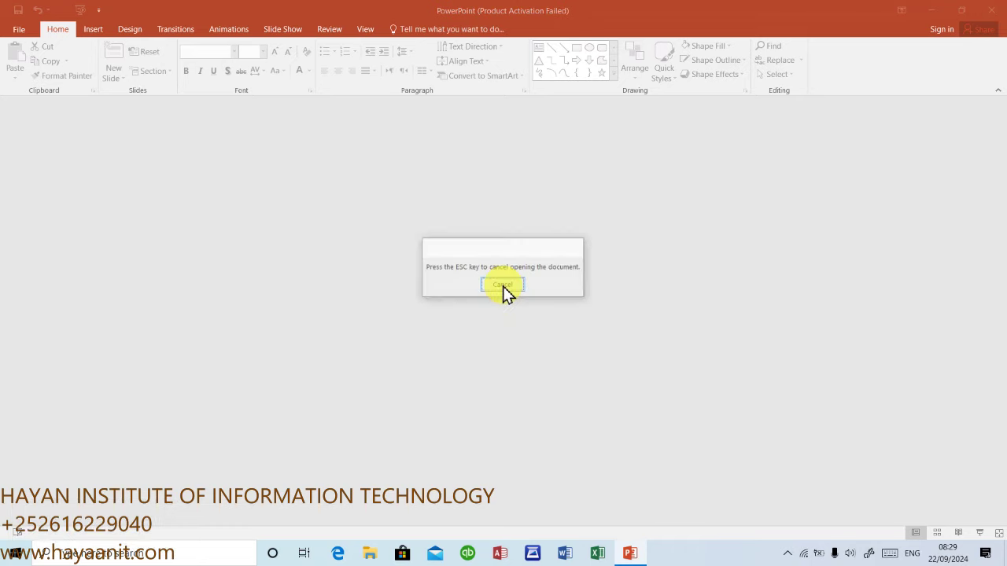
key(Return)
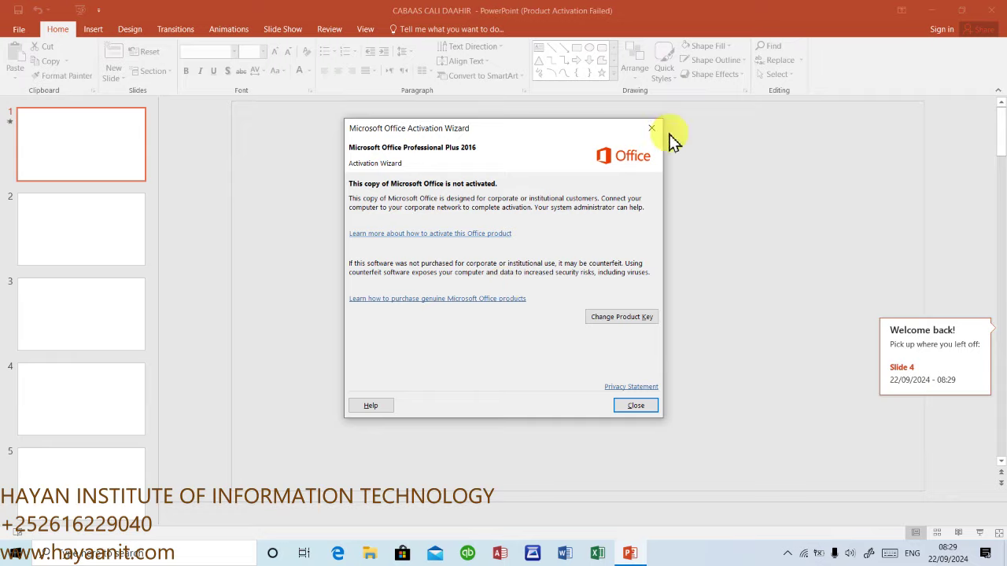
click(651, 130)
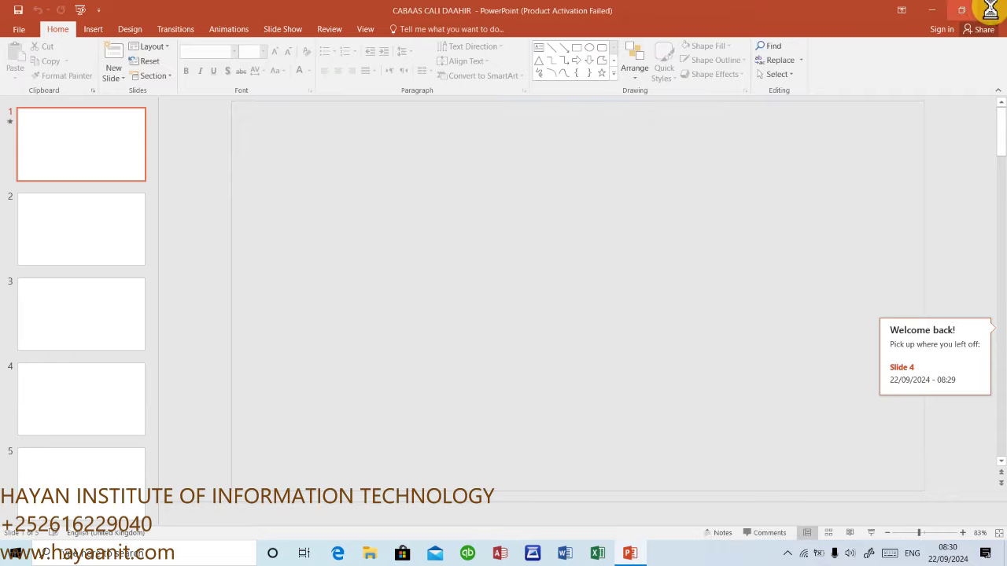
click(991, 11)
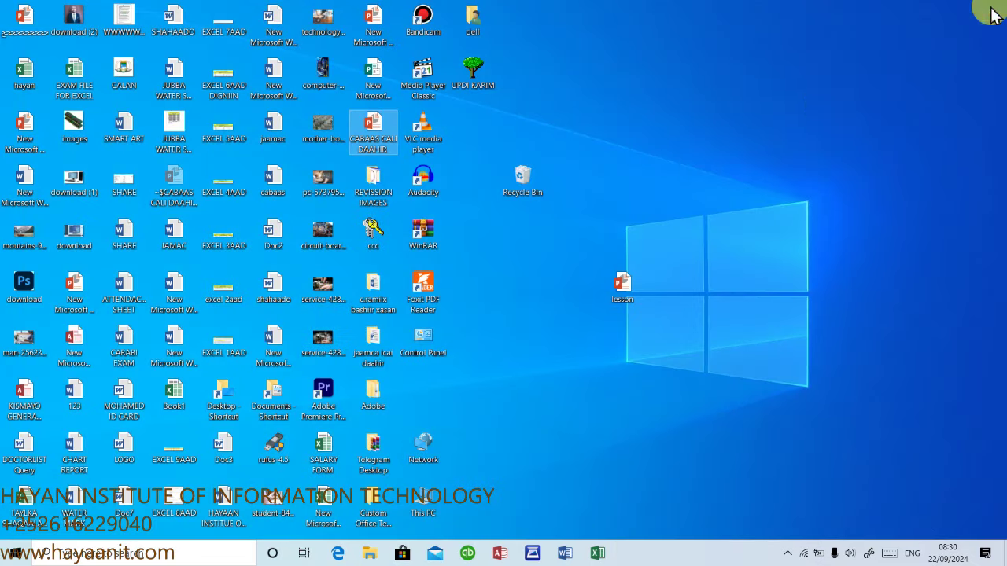
- Create a Desktop folder named with the person's name, drag the presentation into it, and open This PC
right_click(775, 214)
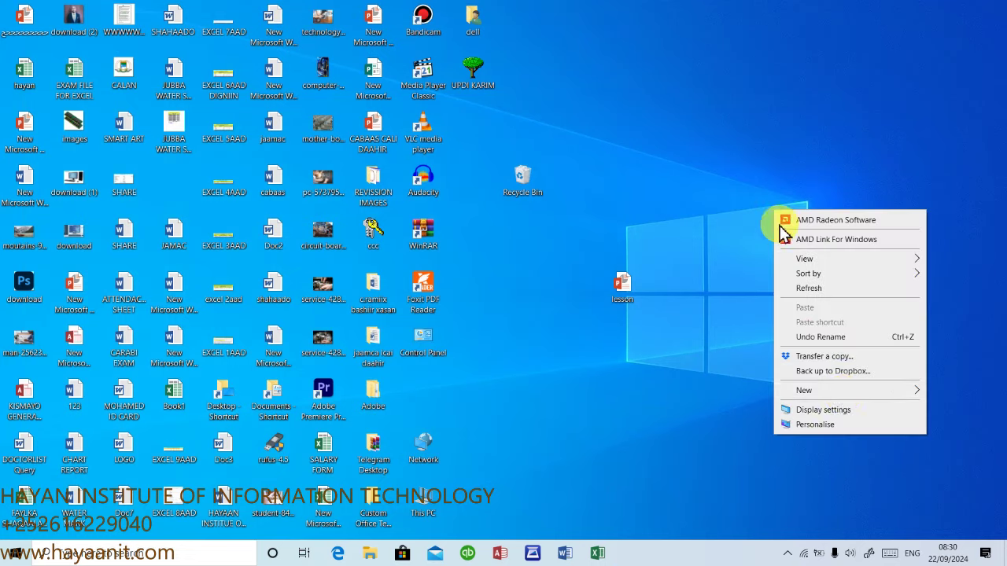
click(844, 396)
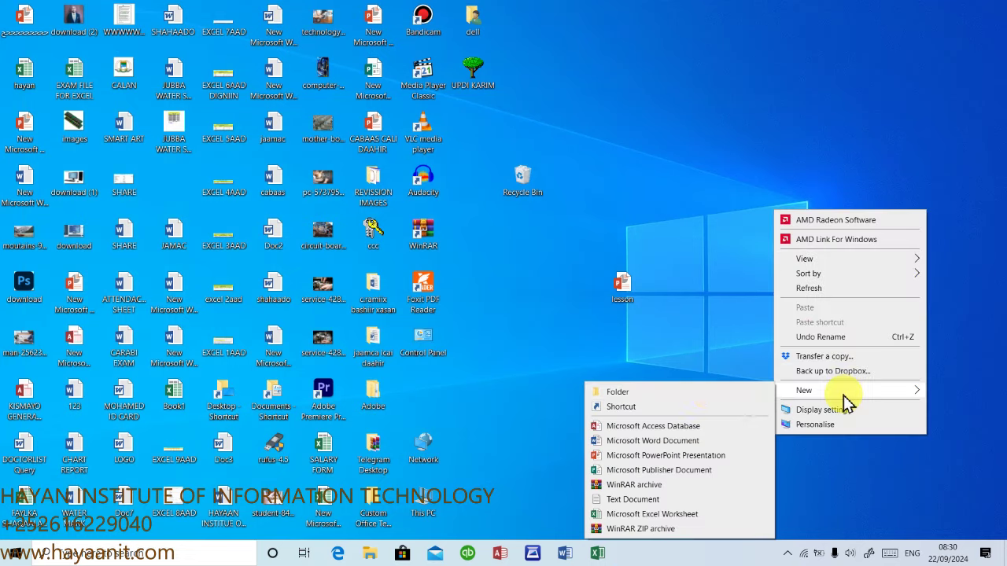
click(706, 394)
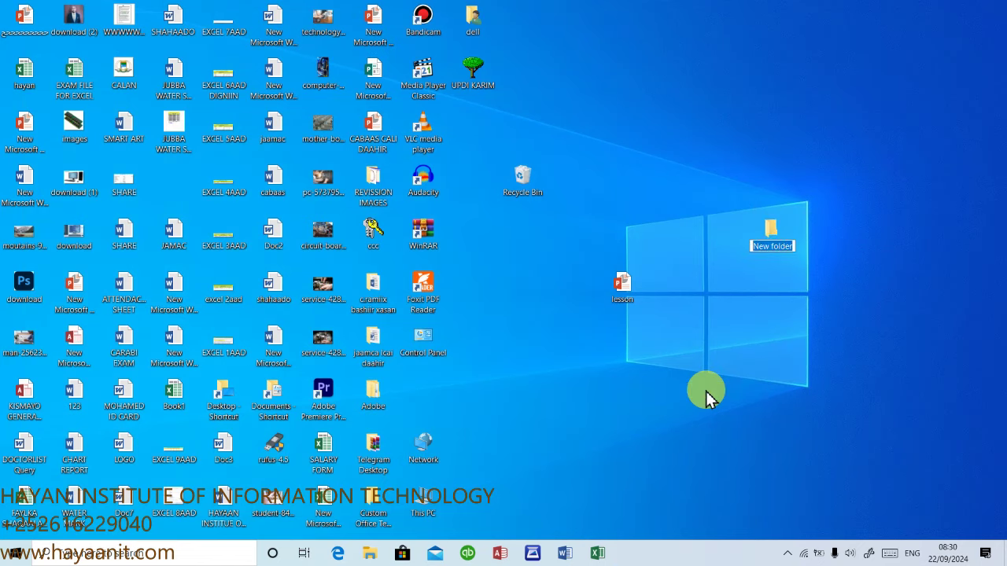
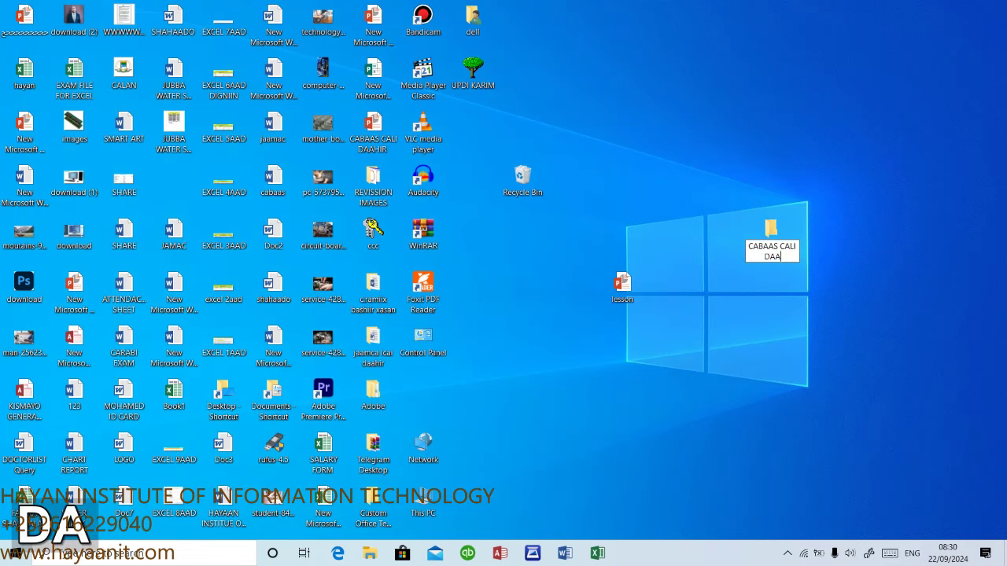
click(538, 353)
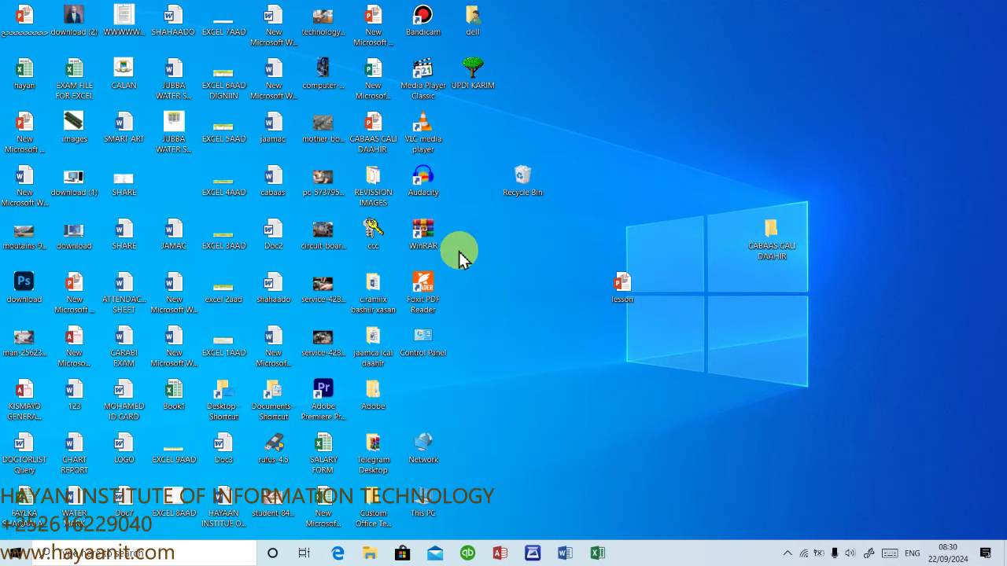
drag(367, 128, 775, 247)
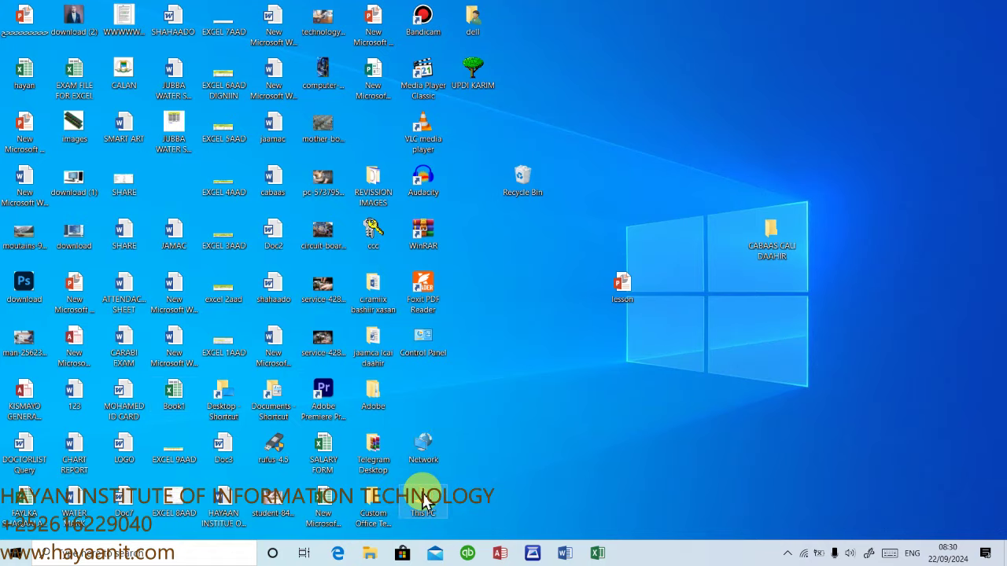
double_click(426, 501)
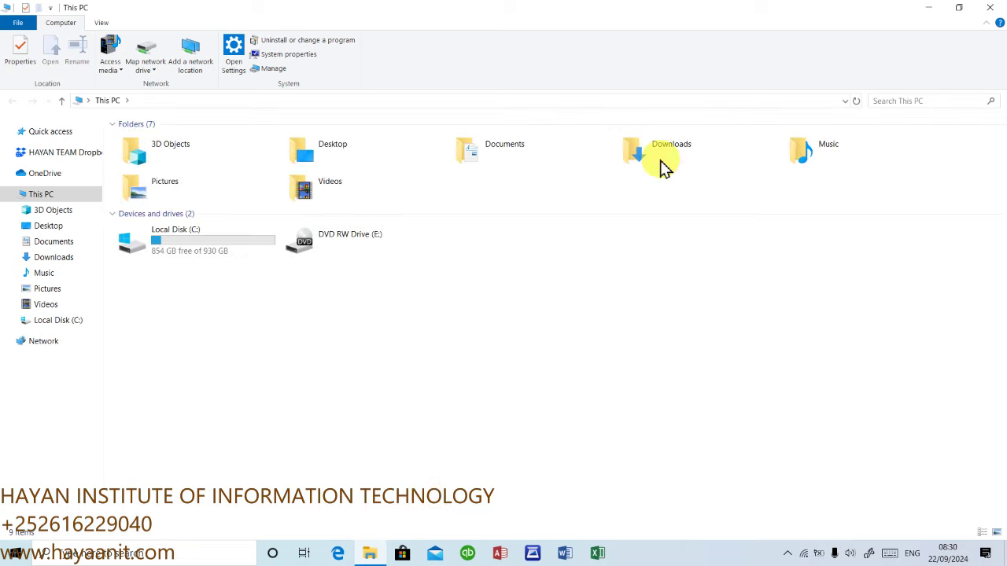
- Copy the six PowerPoint files downloaded today, starting with CERTIFICATE TEMPLATES, from Downloads
click(661, 162)
double_click(662, 162)
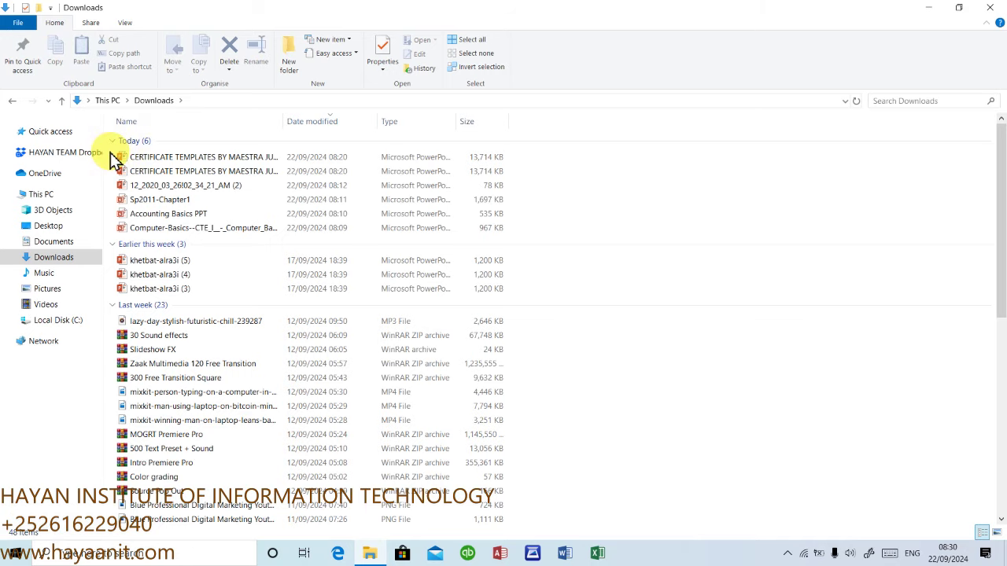
drag(120, 161, 150, 168)
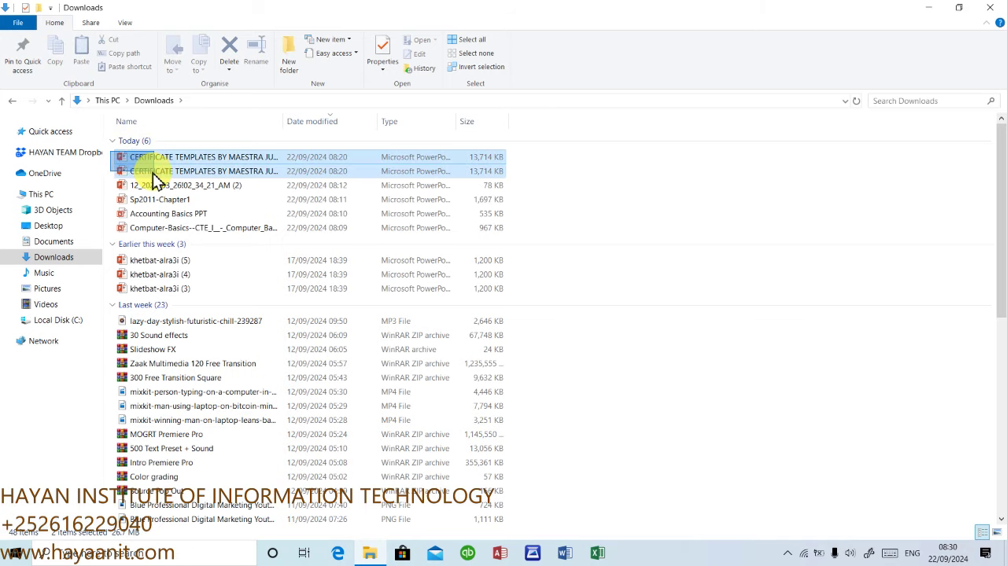
drag(167, 211, 209, 227)
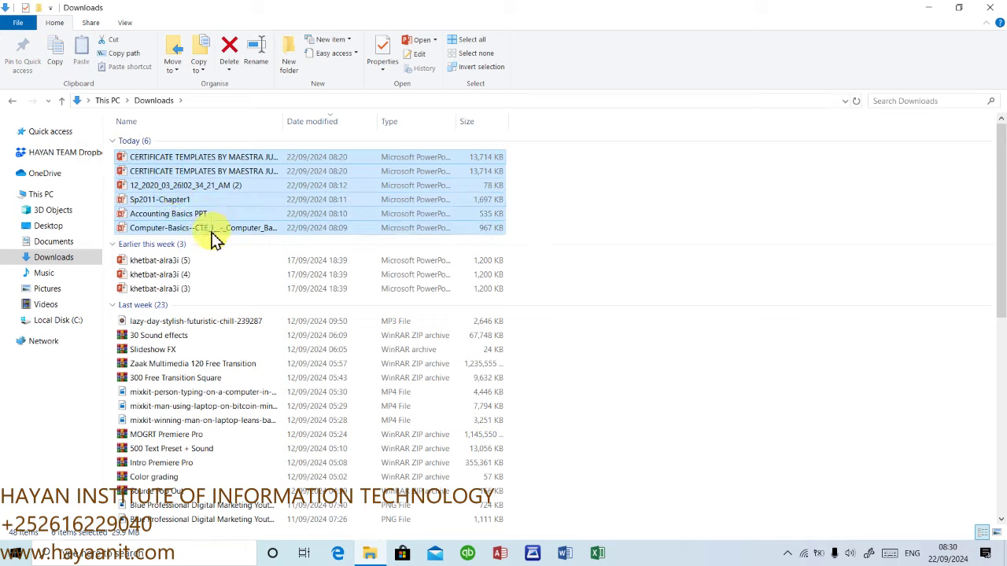
right_click(173, 187)
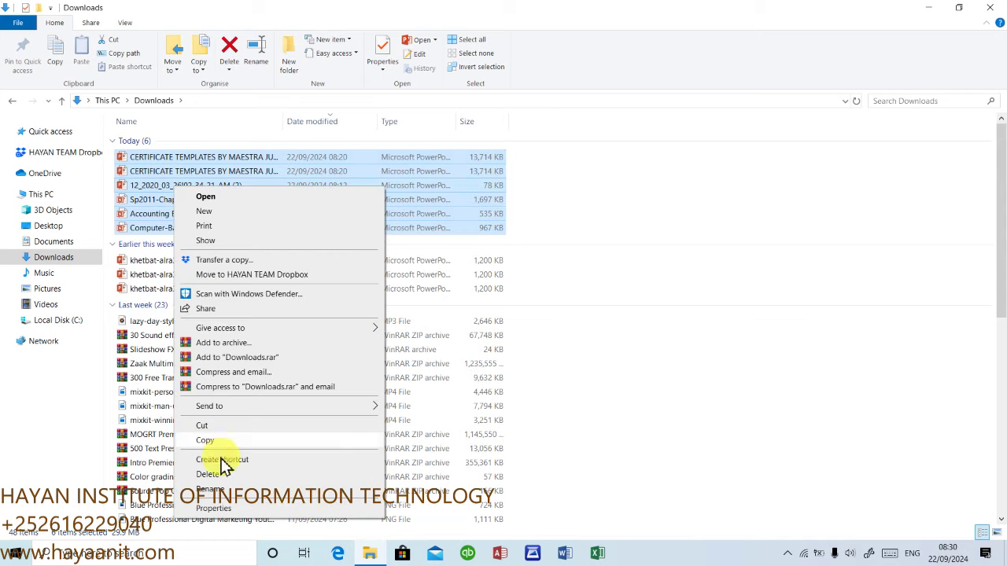
click(212, 440)
click(987, 8)
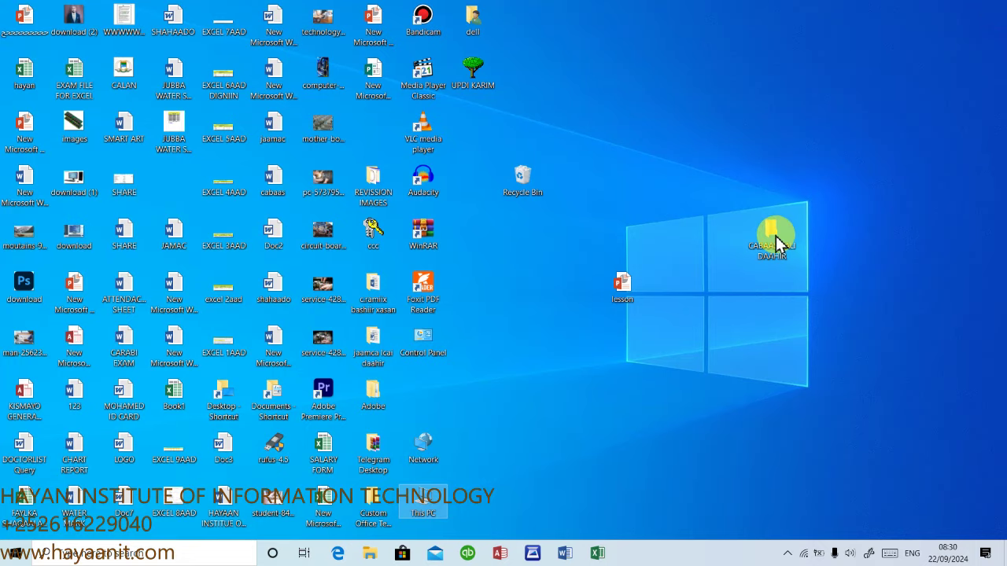
- Paste the six copied files into the new Desktop folder and close it
click(777, 243)
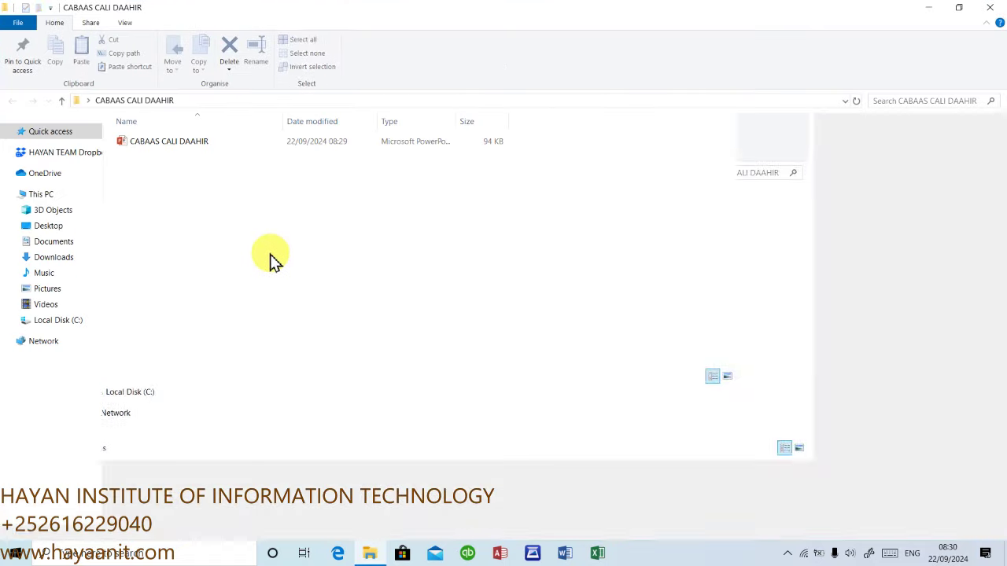
right_click(270, 254)
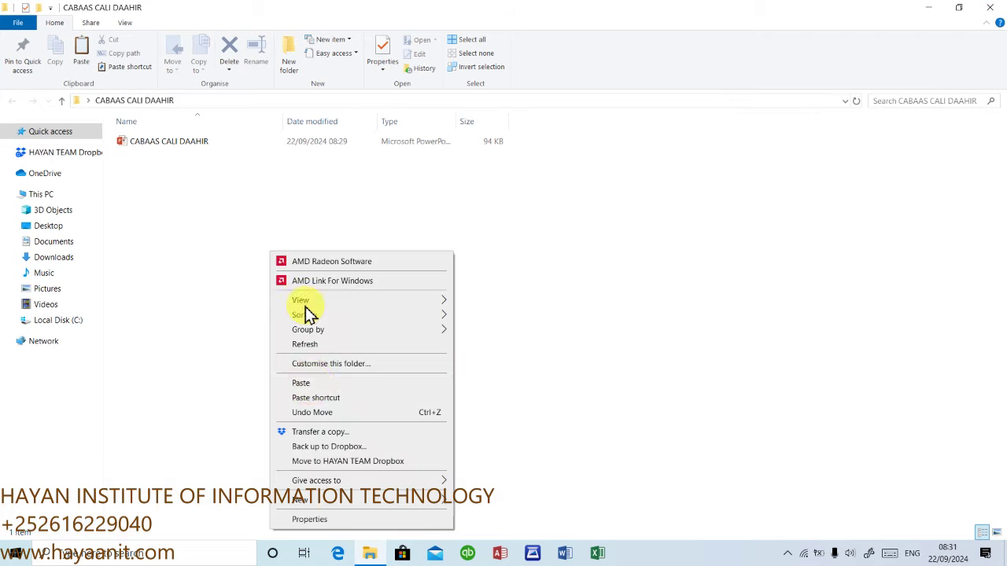
click(314, 383)
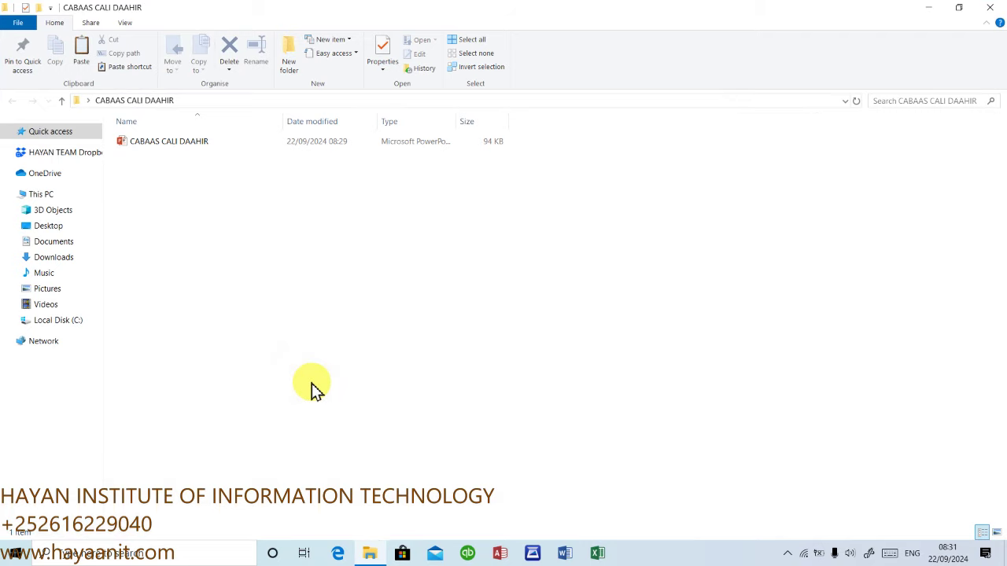
click(990, 8)
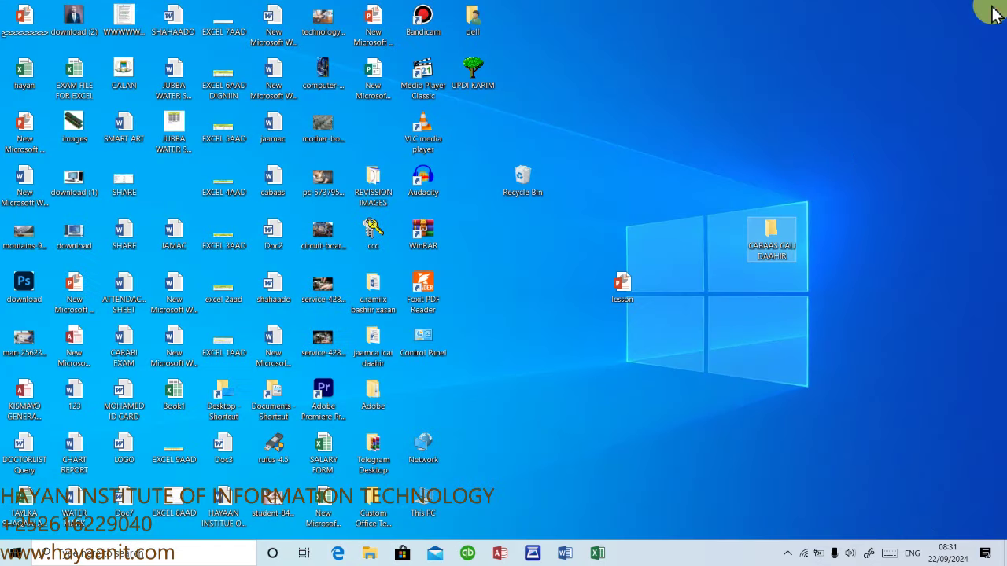
- Move the folder higher on the Desktop, reopen it, and select the 12_2020_03_26I02_34_21_AM (2) file
drag(777, 233, 775, 126)
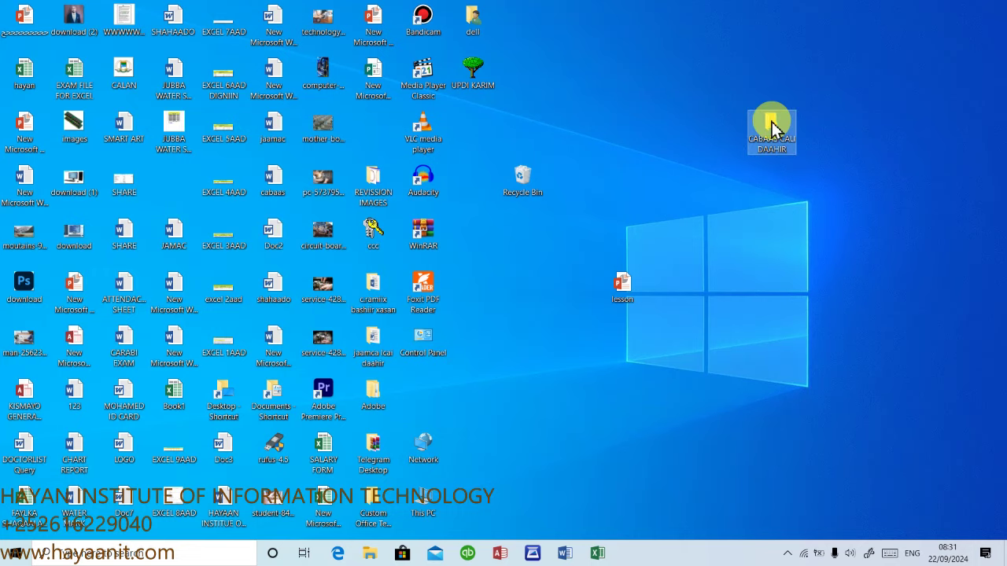
click(771, 126)
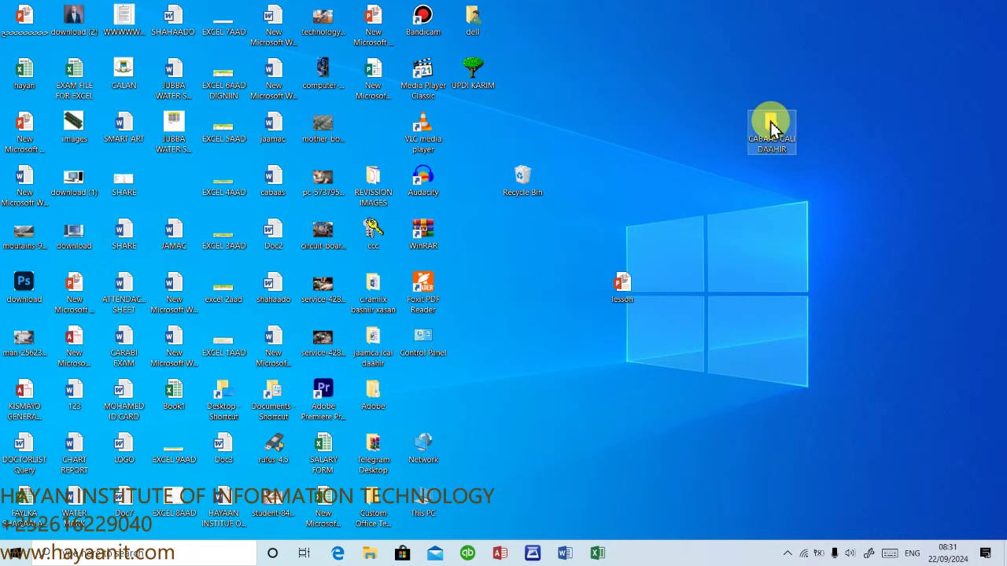
double_click(770, 126)
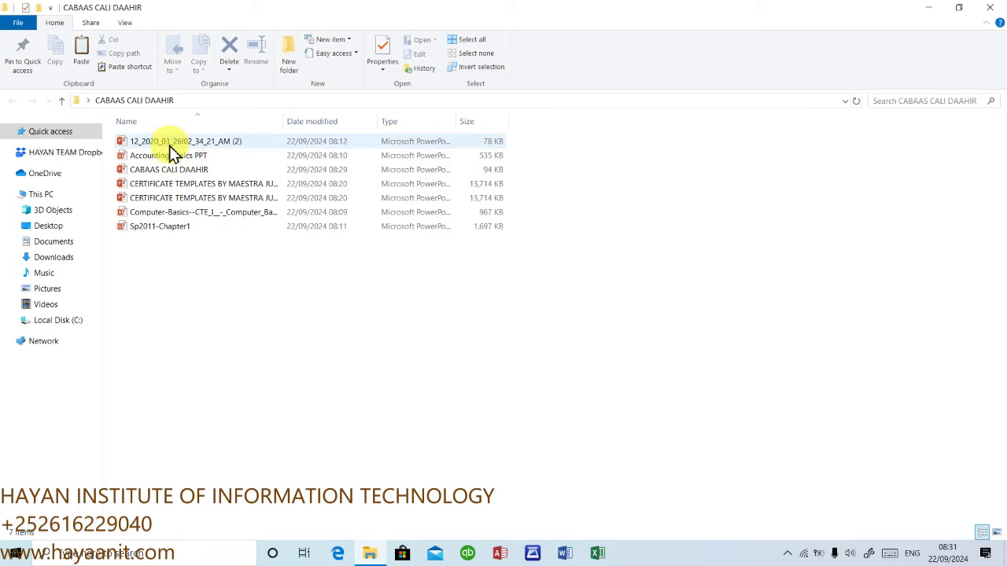
click(183, 144)
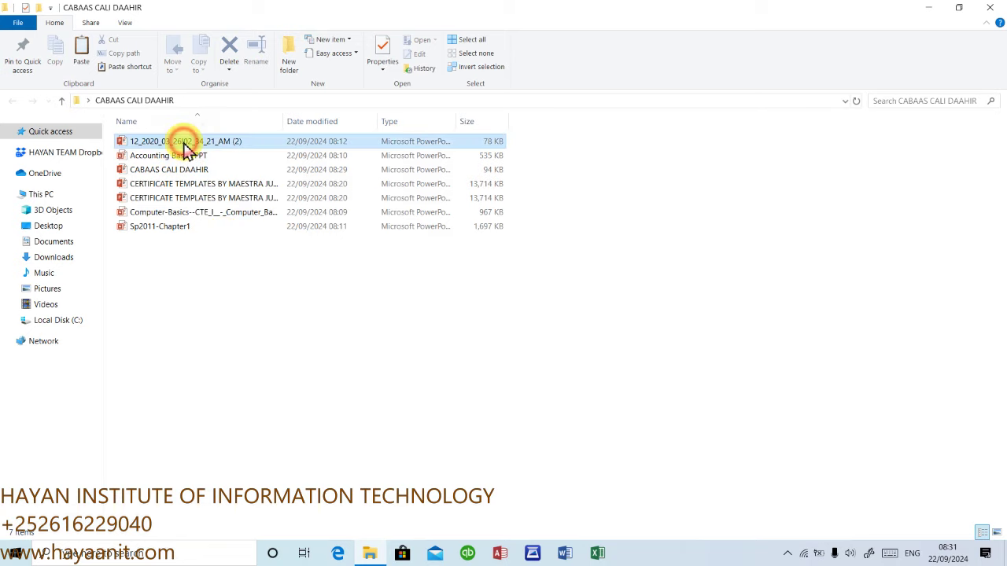